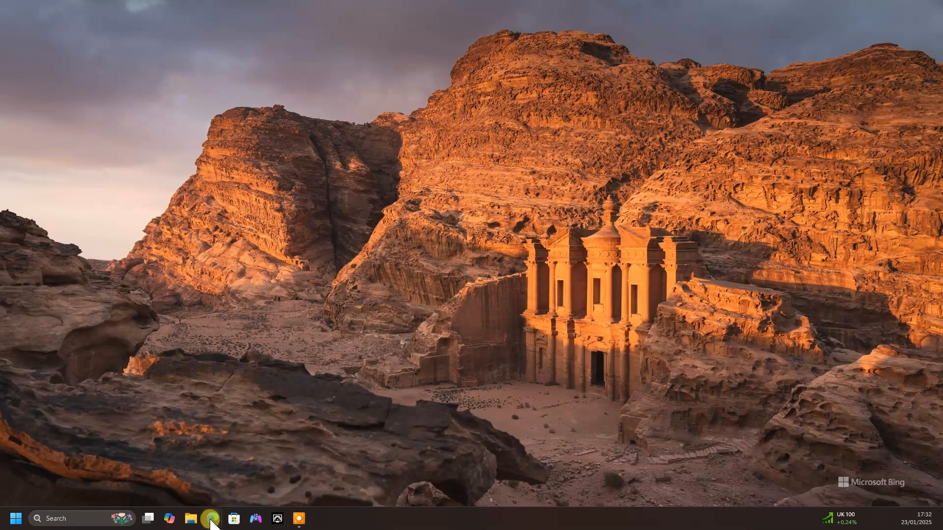
Switch to the Edge browser window showing the Amuse site and search the web for "amd amuse" in a new tab.
mouse_move(211, 520)
left_click(248, 435)
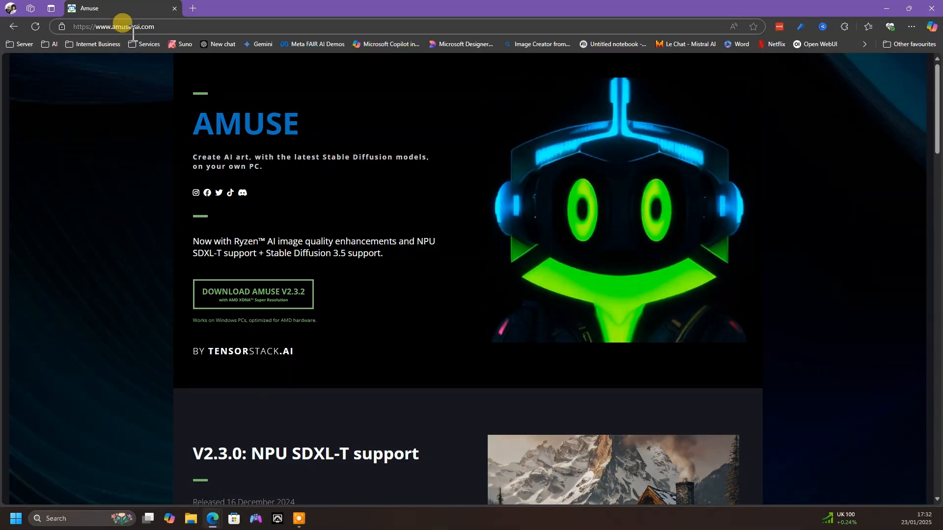
left_click(192, 9)
left_click(313, 131)
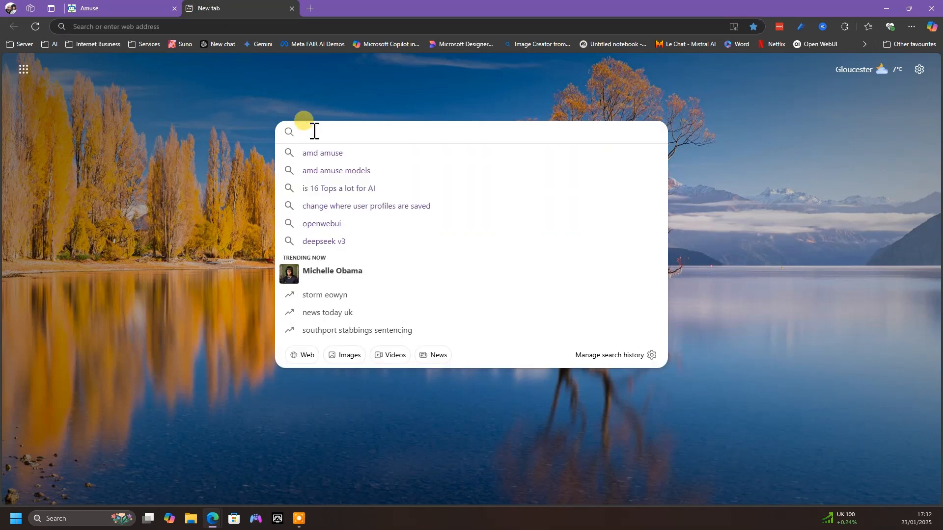
type("amd amuse")
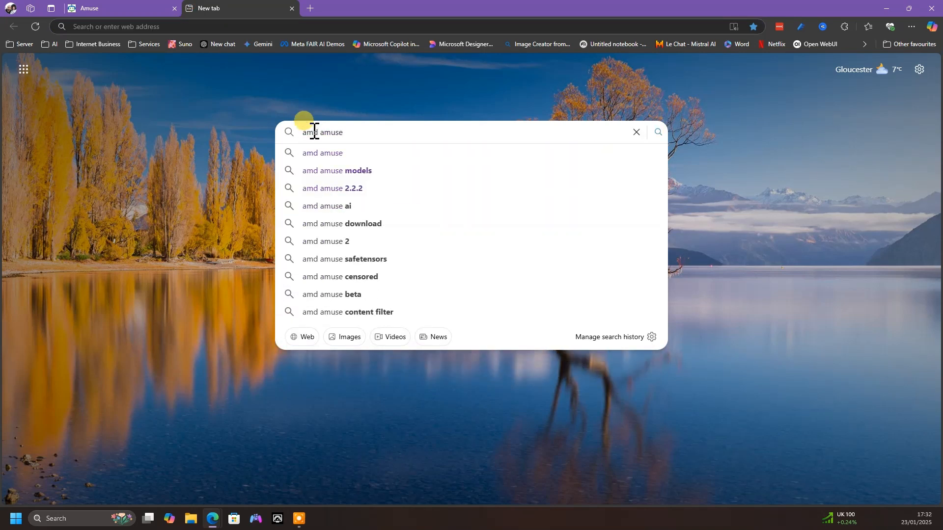
key("Return")
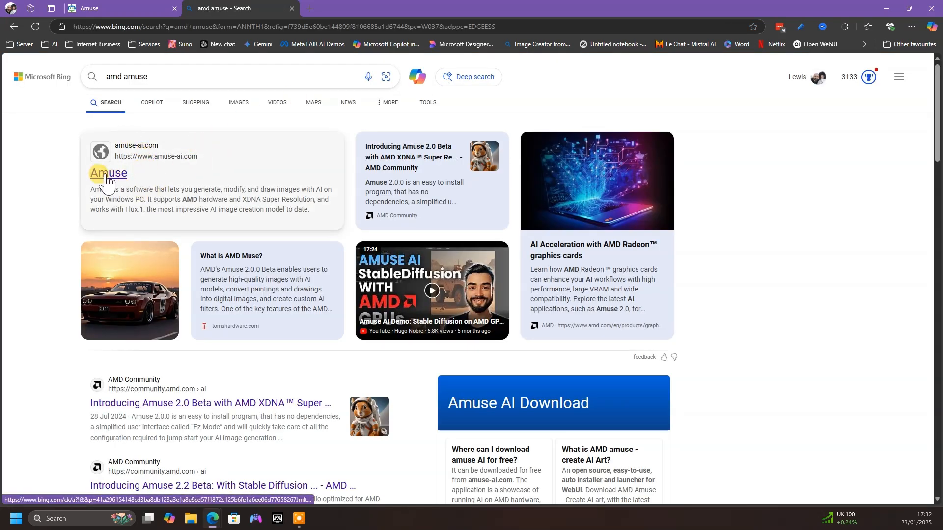
Look through the search results and open the Amuse website at amuse-ai.com.
scroll(106, 180, "down", 2)
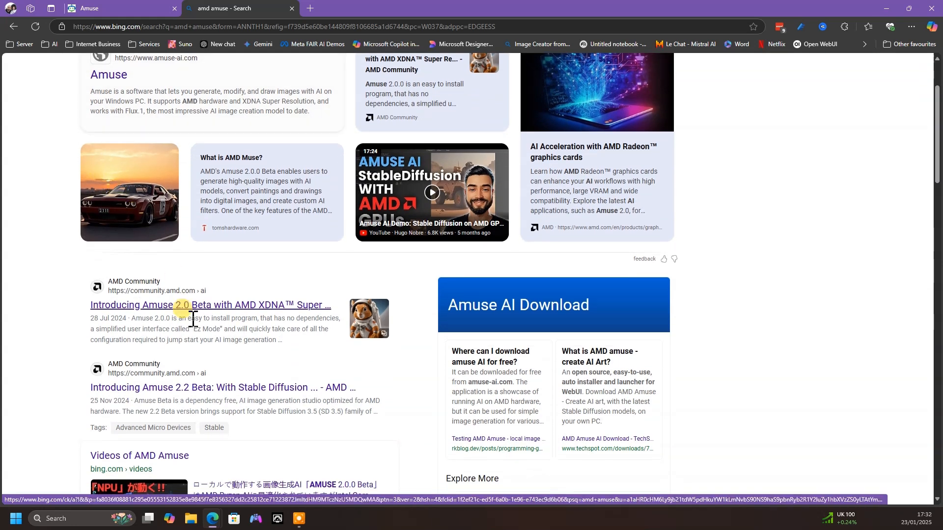
scroll(265, 392, "down", 2)
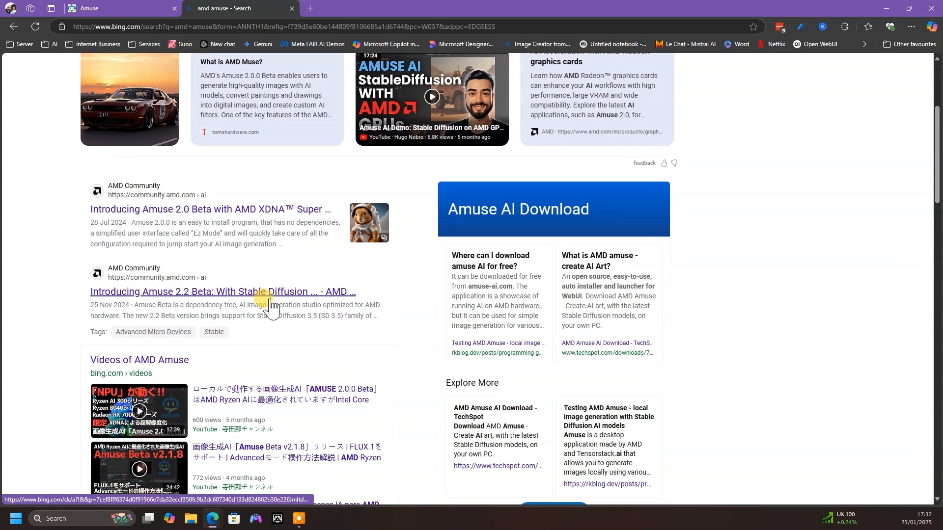
scroll(260, 294, "up", 3)
scroll(254, 282, "up", 2)
left_click(120, 176)
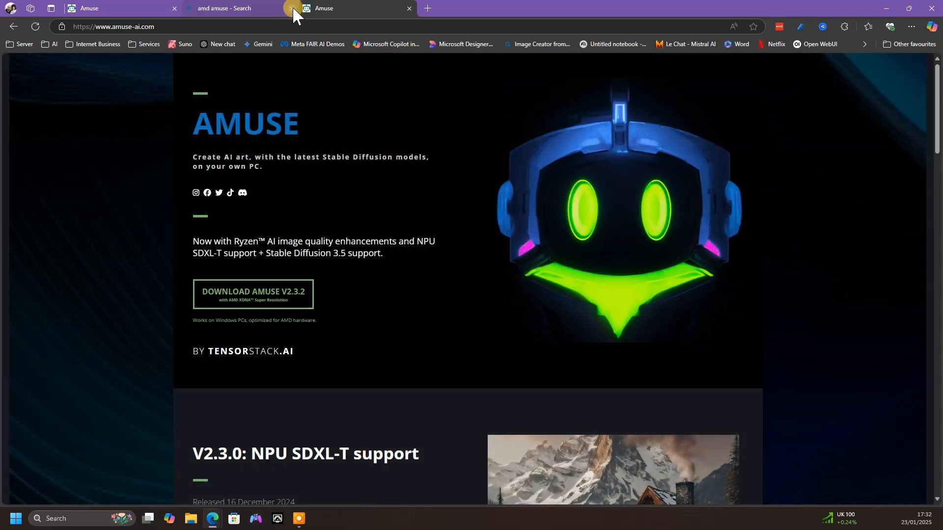
Close the search tab and the duplicate Amuse tab, and download the Amuse v2.3.2 installer.
left_click(291, 9)
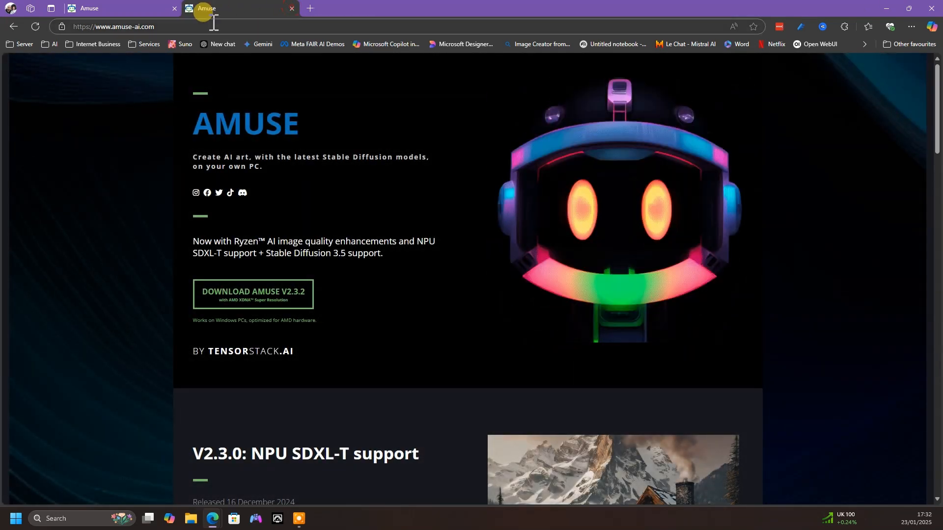
left_click(174, 8)
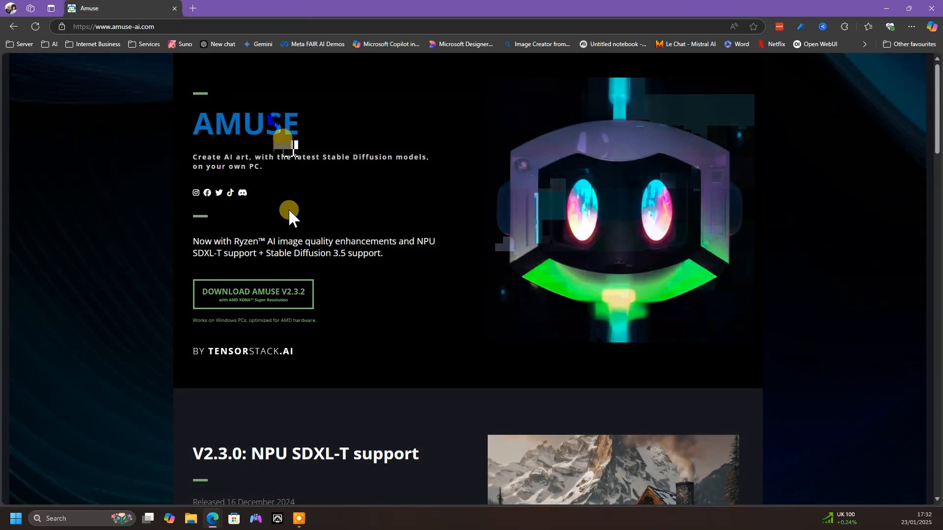
left_click(274, 302)
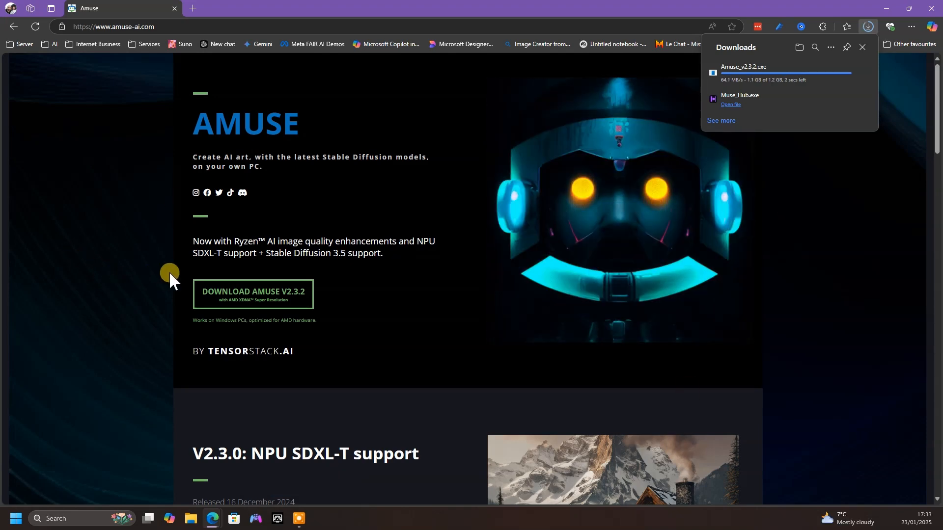
left_click(863, 47)
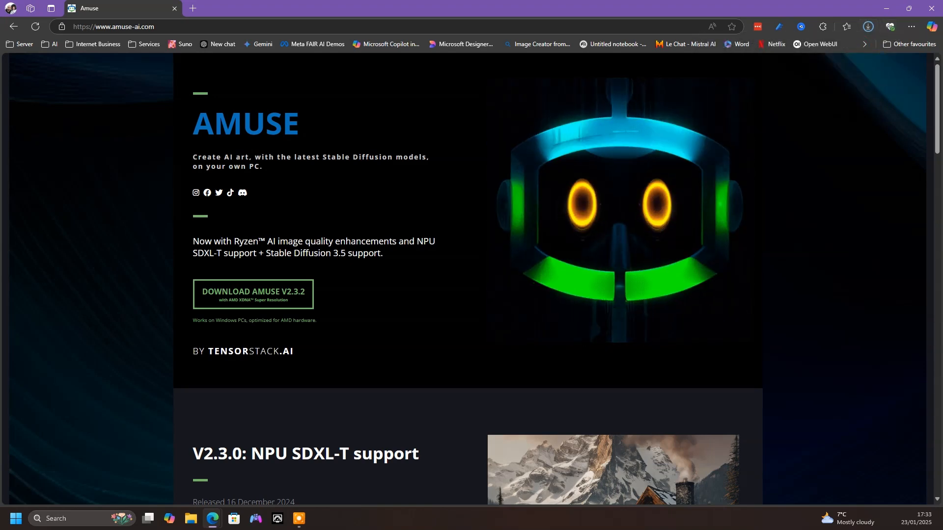
Launch the installed Amuse app, minimize the browser and maximize the Amuse window.
left_click(82, 519)
type("amus")
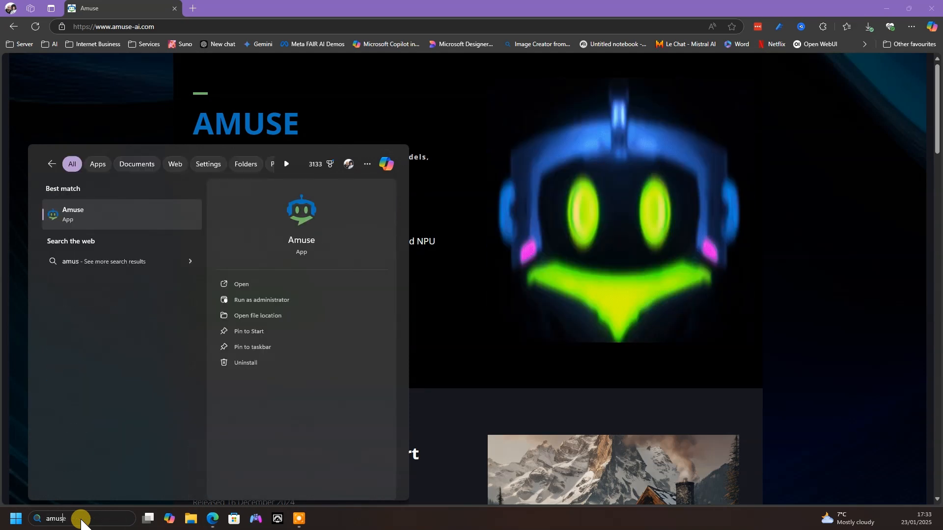
left_click(100, 211)
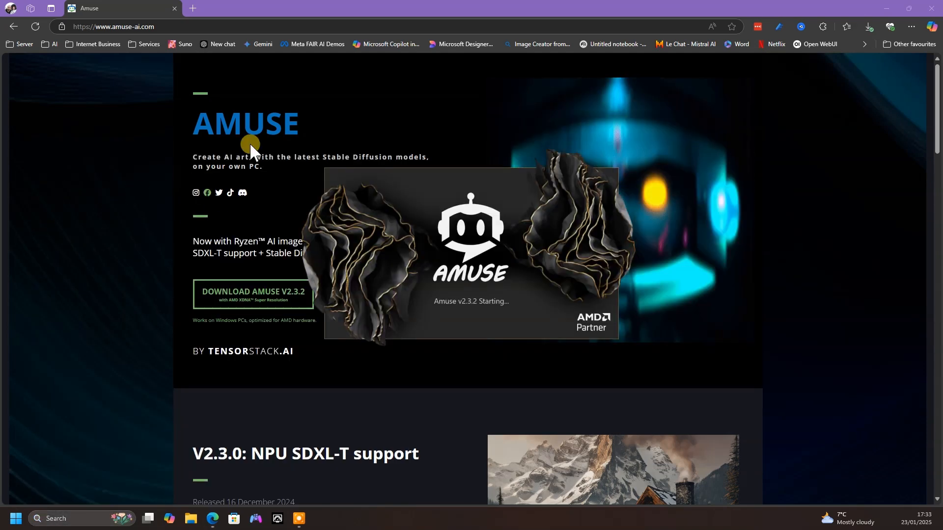
left_click(886, 8)
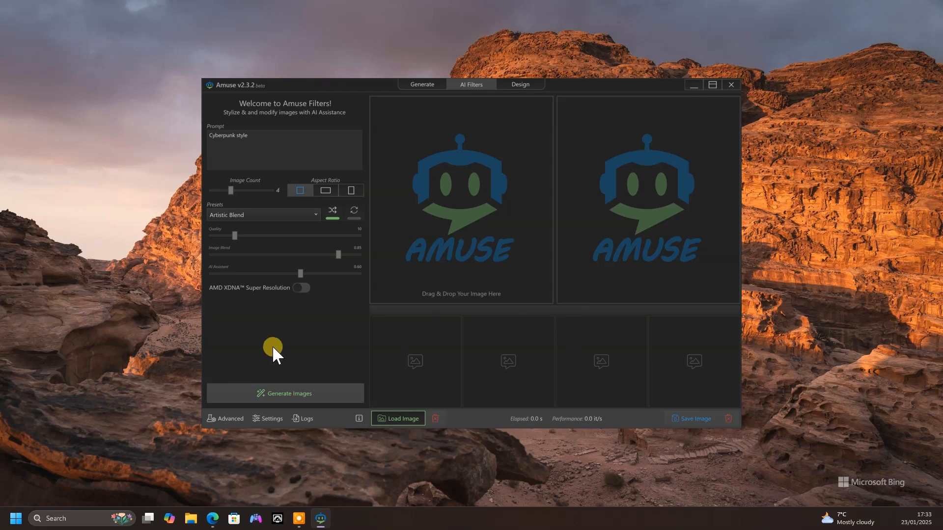
left_click(710, 87)
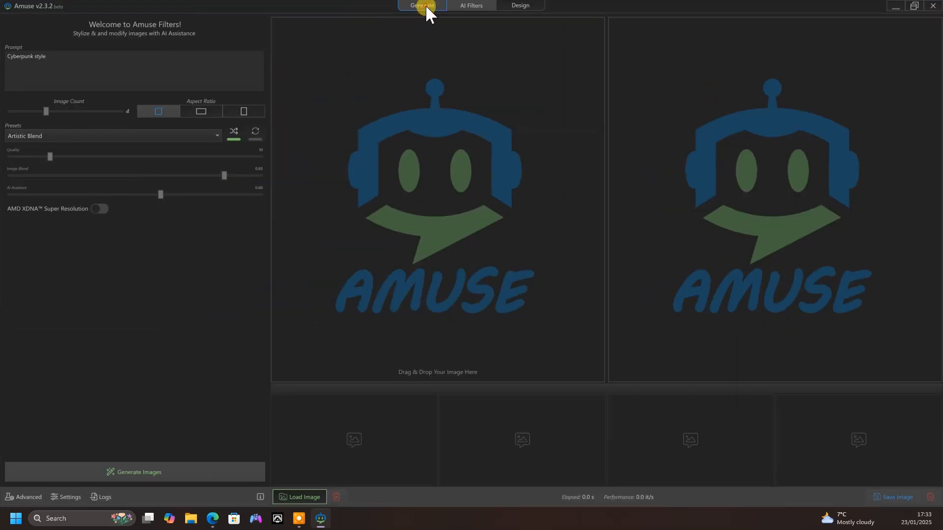
Switch to Generate mode and generate images from the cozy fireplace prompt with the landscape aspect ratio.
left_click(425, 5)
left_click(21, 63)
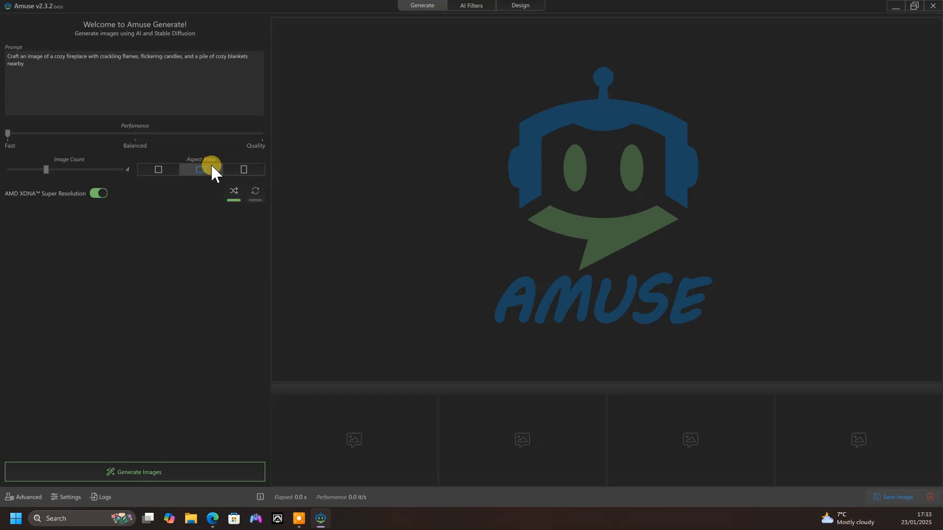
left_click(247, 172)
left_click(189, 168)
left_click(160, 472)
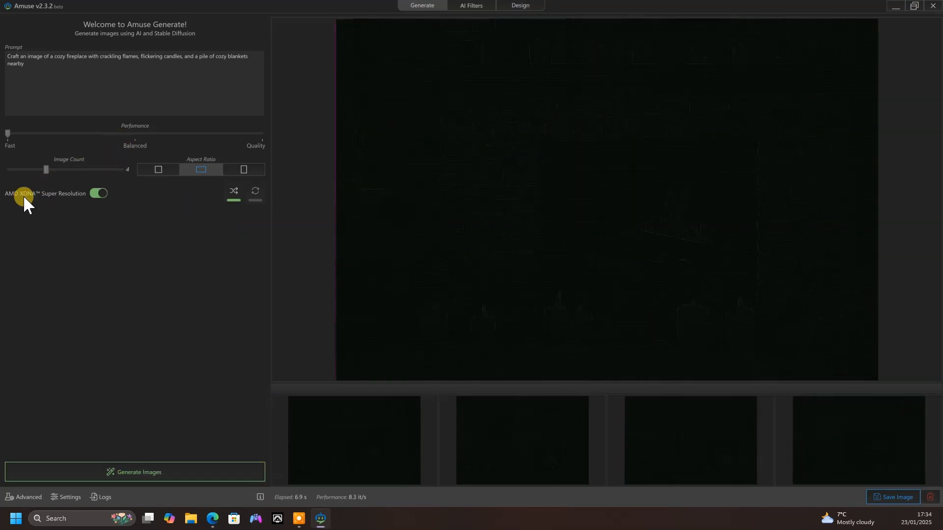
Turn off AMD XDNA Super Resolution and generate the fireplace images again.
mouse_move(57, 197)
left_click(125, 471)
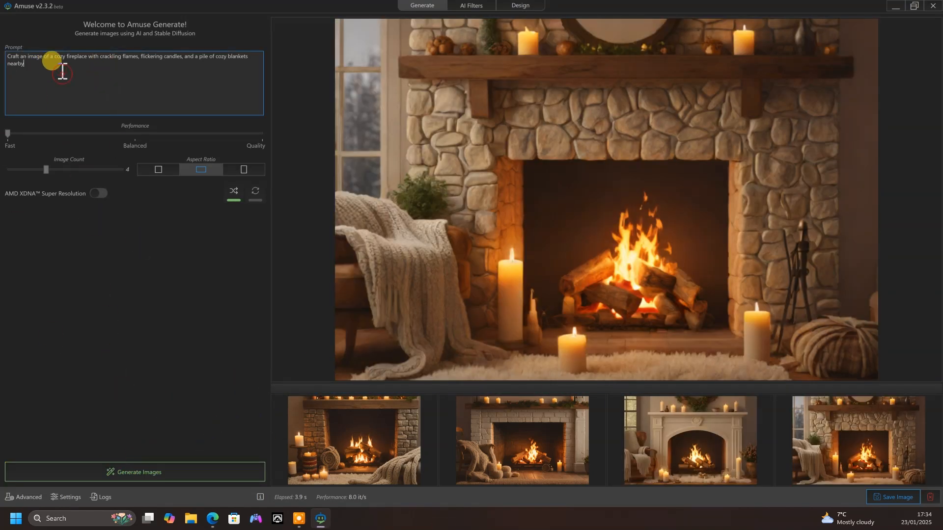
Replace the fireplace prompt with the built-in prompt about a wise old wizard holding a crystal-topped staff and casting a spell.
left_click_drag(52, 63, 1, 53)
key("BackSpace")
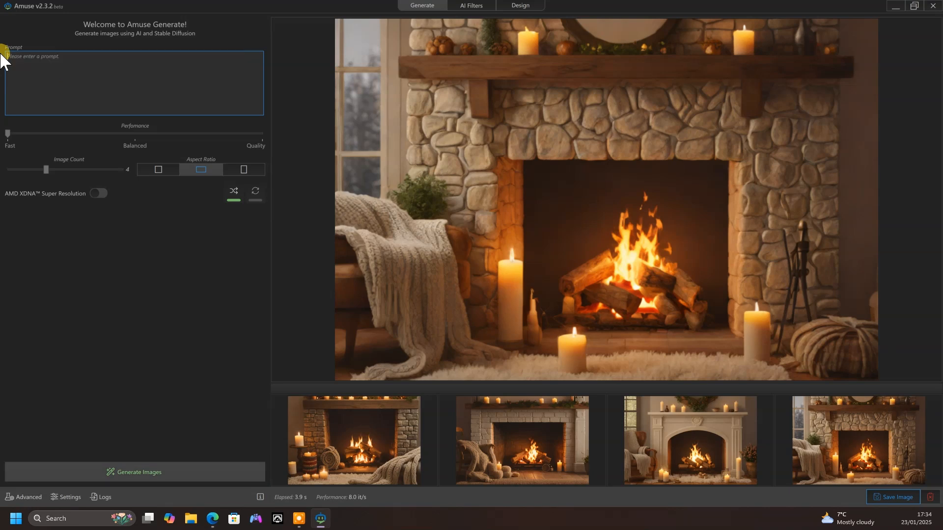
right_click(27, 60)
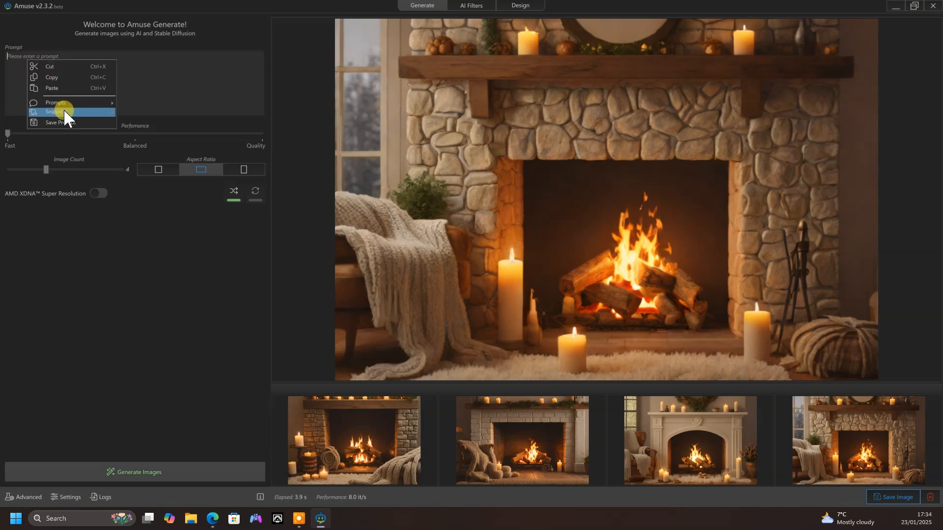
mouse_move(69, 101)
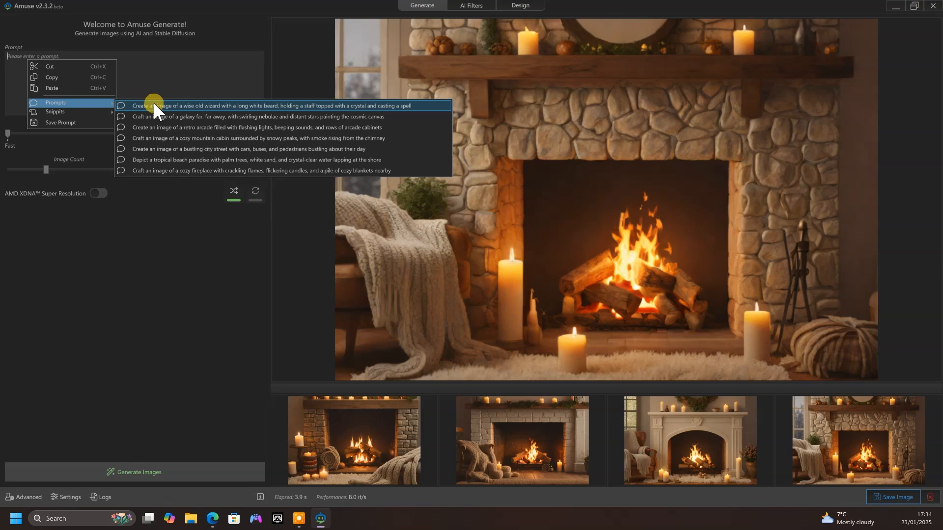
left_click(153, 105)
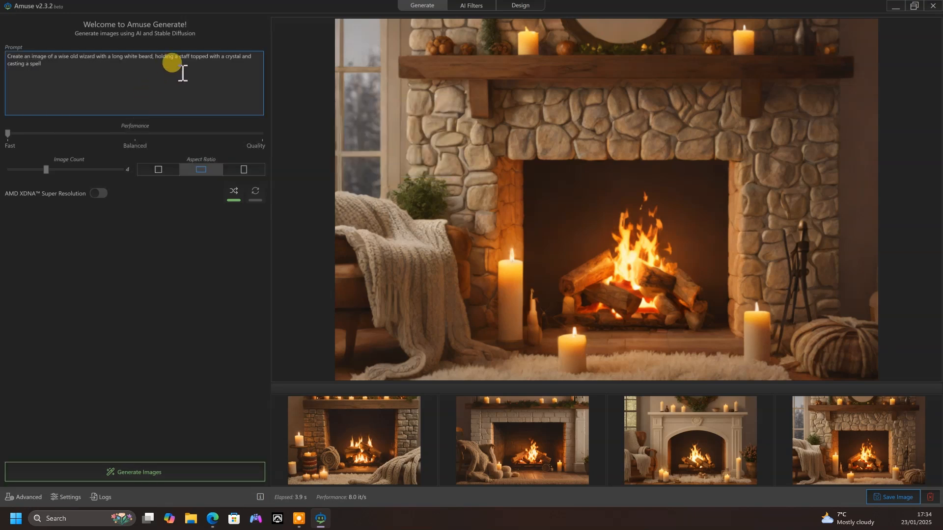
Add a period and the snippet "intricate design and details, hyperrealism, photorealistic, cinematic, 4k" to the wizard prompt, and generate the images.
type(".")
right_click(101, 71)
mouse_move(158, 120)
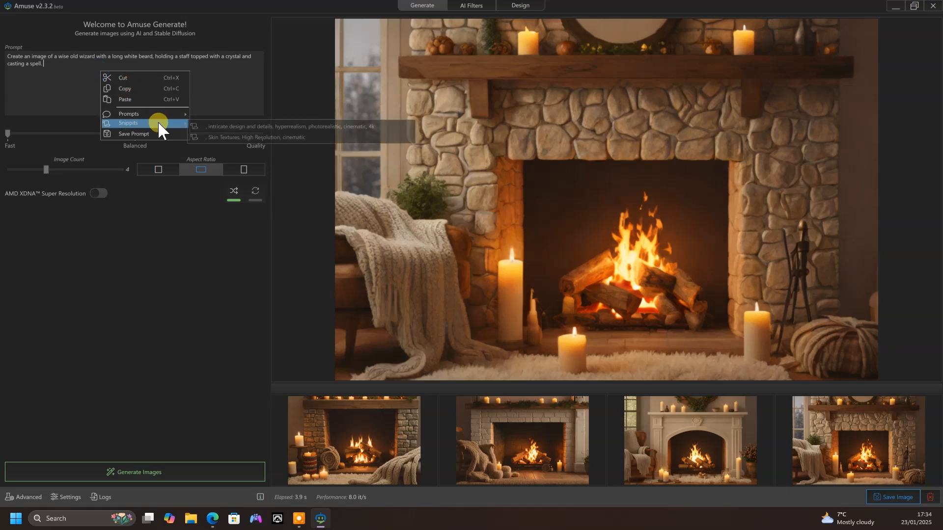
left_click(208, 125)
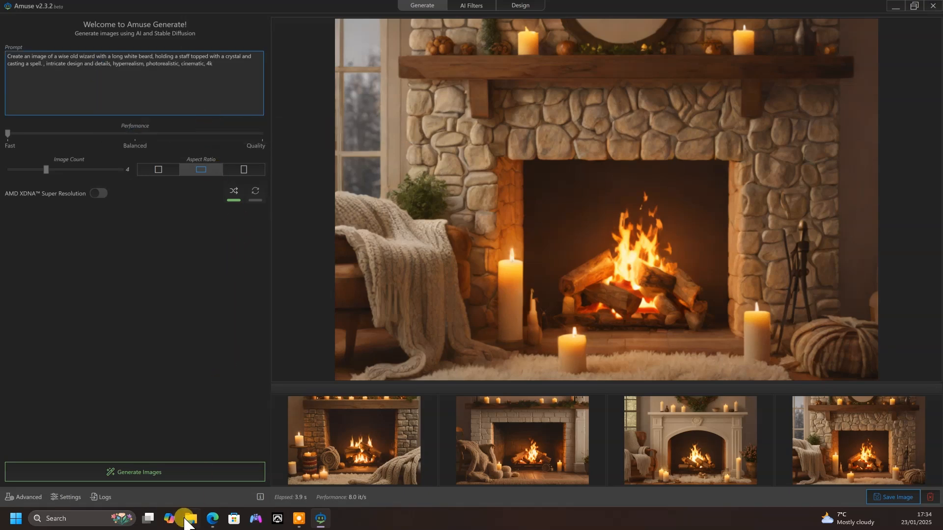
left_click(174, 475)
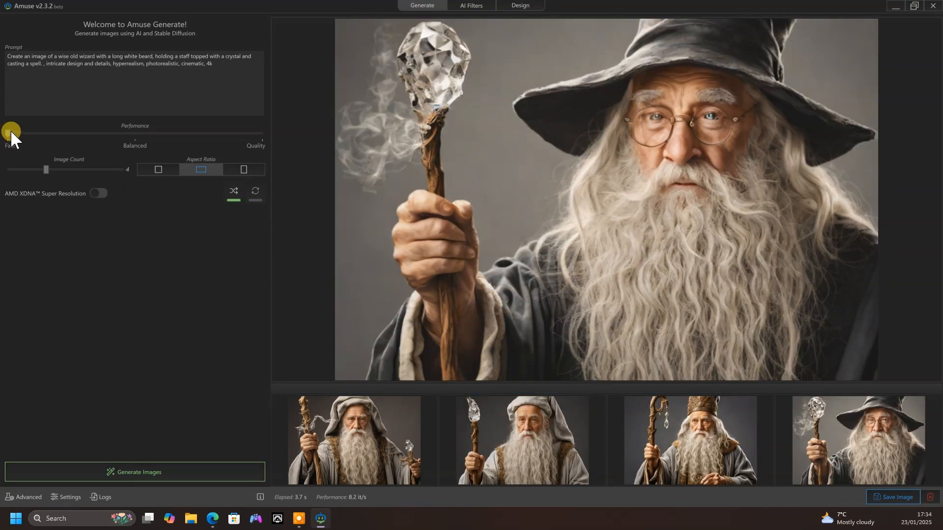
Set the performance level to Balanced and generate the wizard images again.
left_click_drag(9, 132, 82, 140)
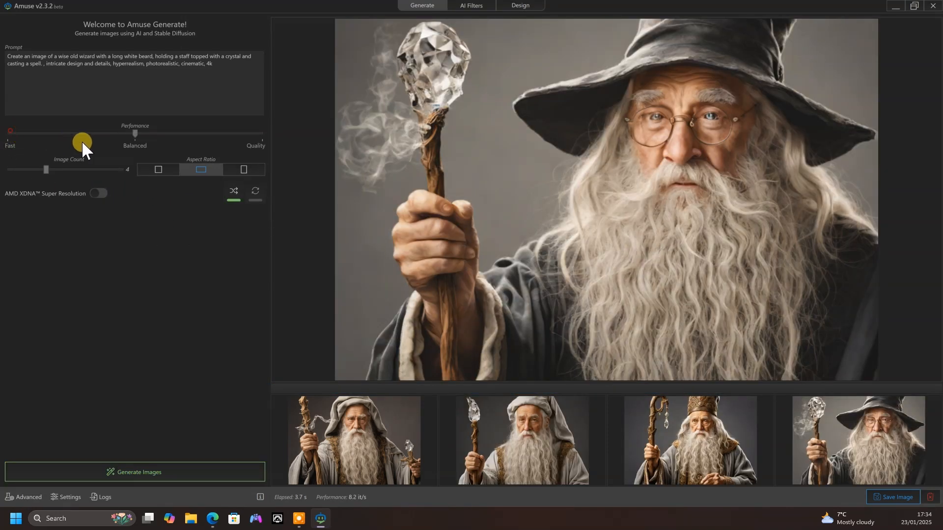
left_click(138, 469)
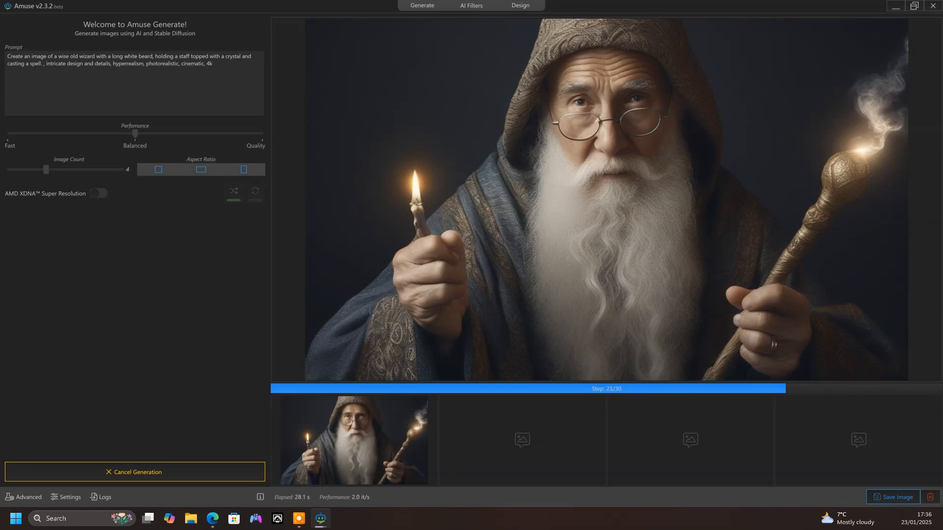
Open Task Manager while the wizard images are generating.
key("alt+Tab")
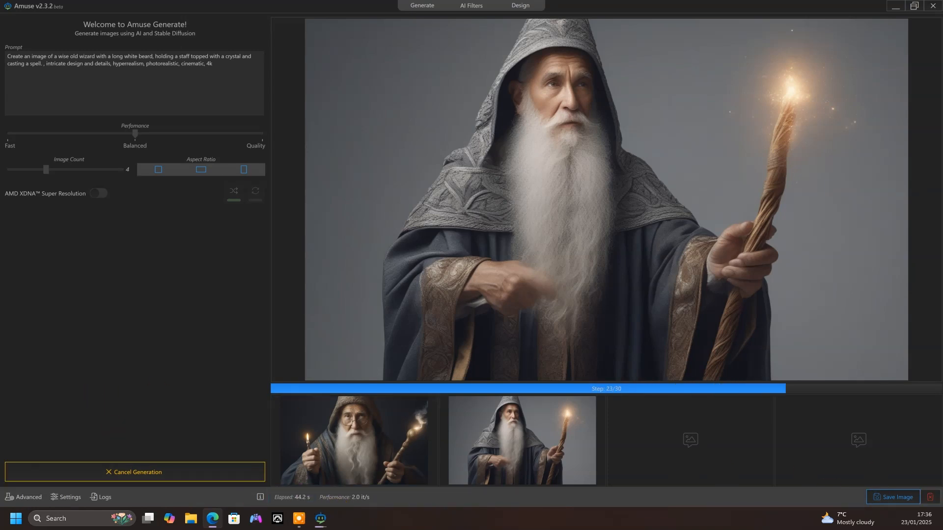
right_click(603, 518)
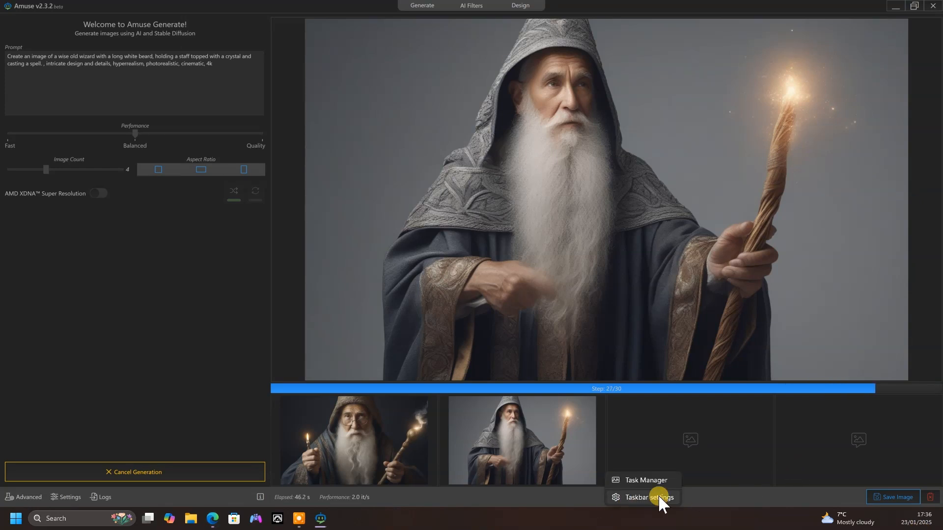
left_click(646, 480)
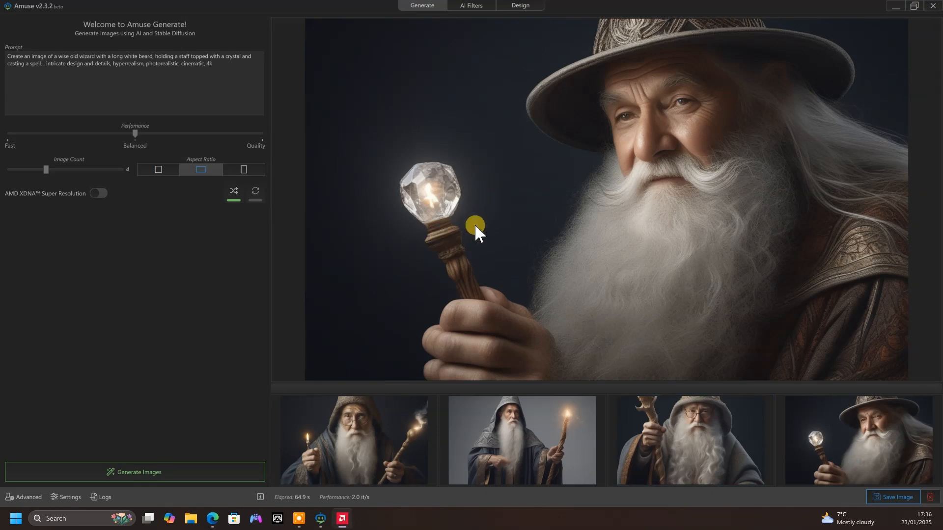
Raise the performance level to Quality and generate a new set of wizard images.
left_click_drag(133, 140, 242, 142)
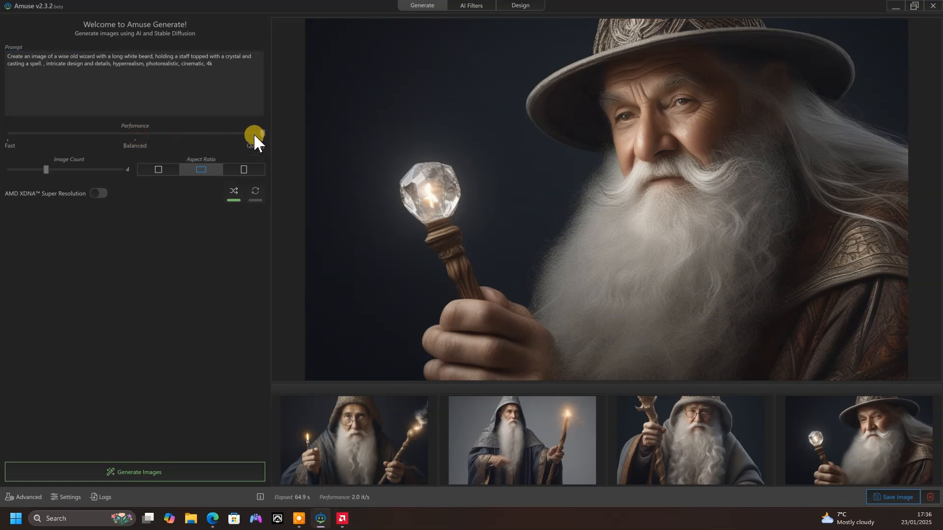
left_click(121, 474)
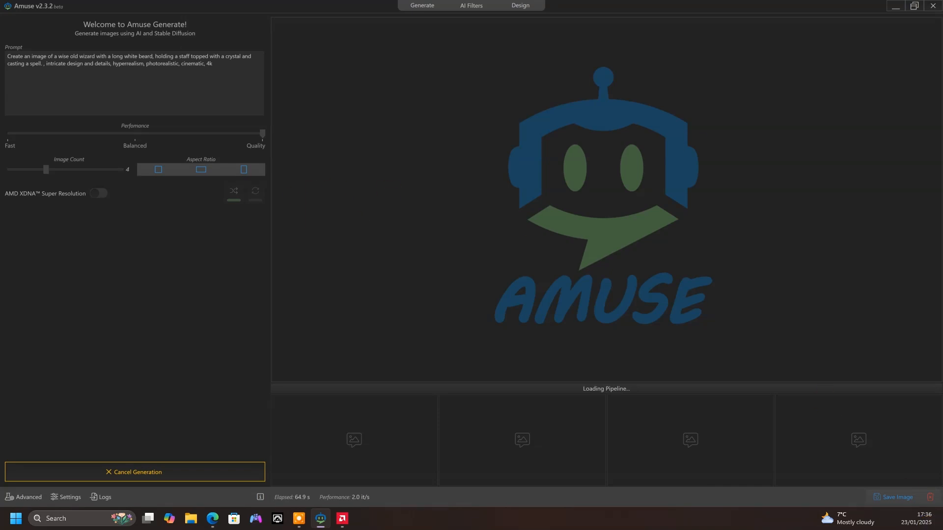
left_click(826, 511)
left_click(315, 213)
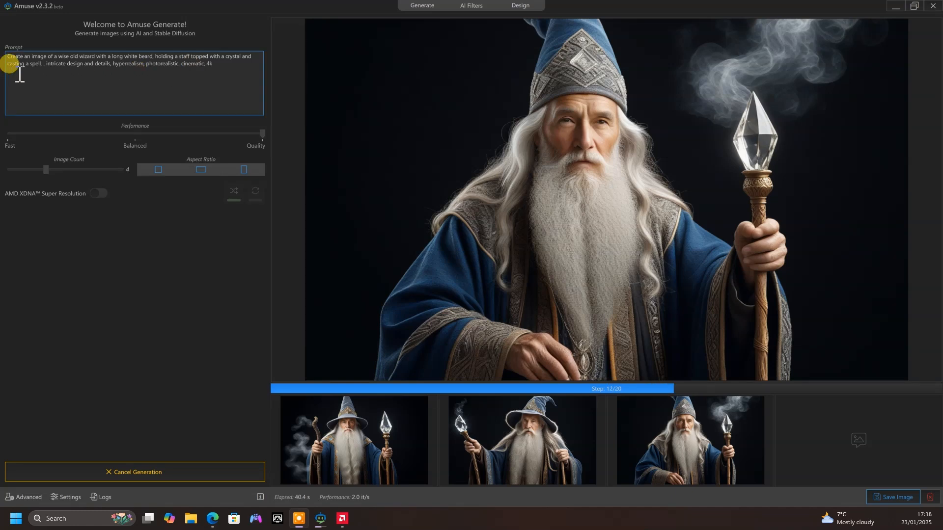
Insert ",the background is a fantasy castle in a futurisdtic cybernetic world." before "intricate design" in the wizard prompt, and generate the images.
left_click(44, 63)
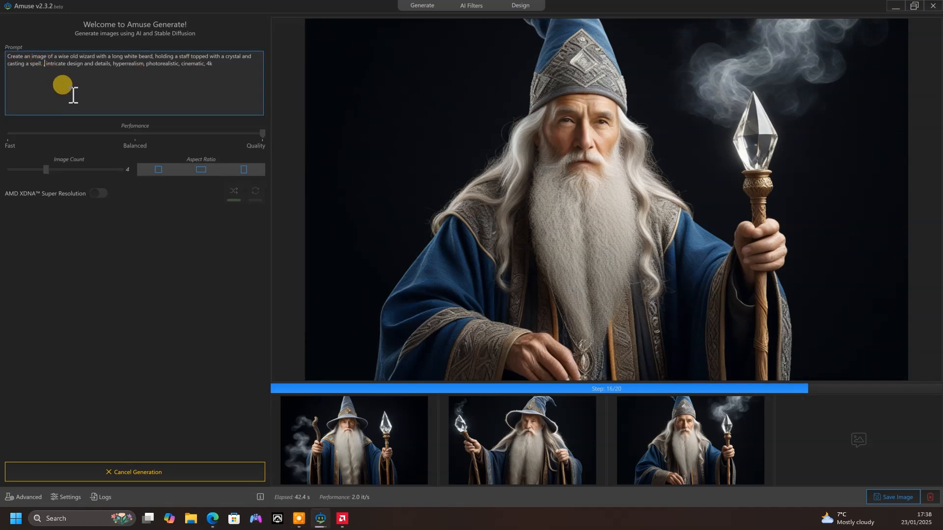
type(",the ba")
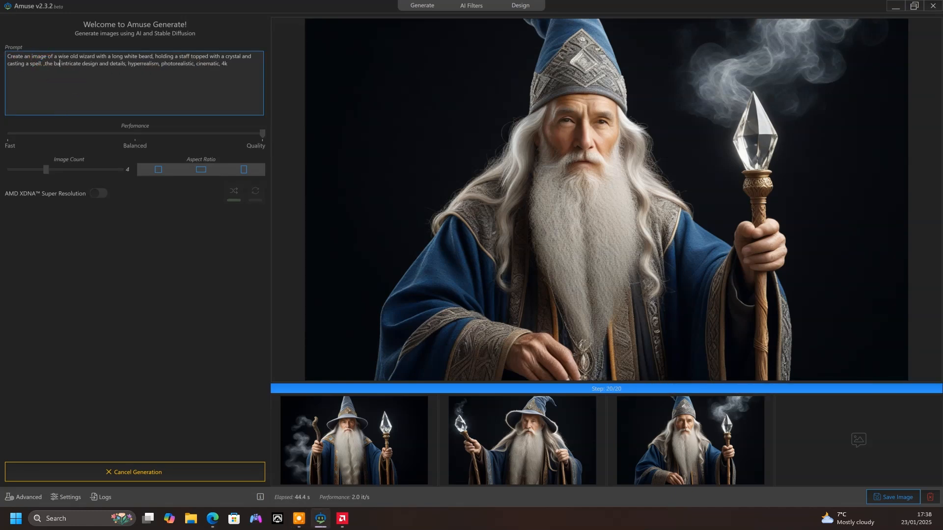
type("ckground")
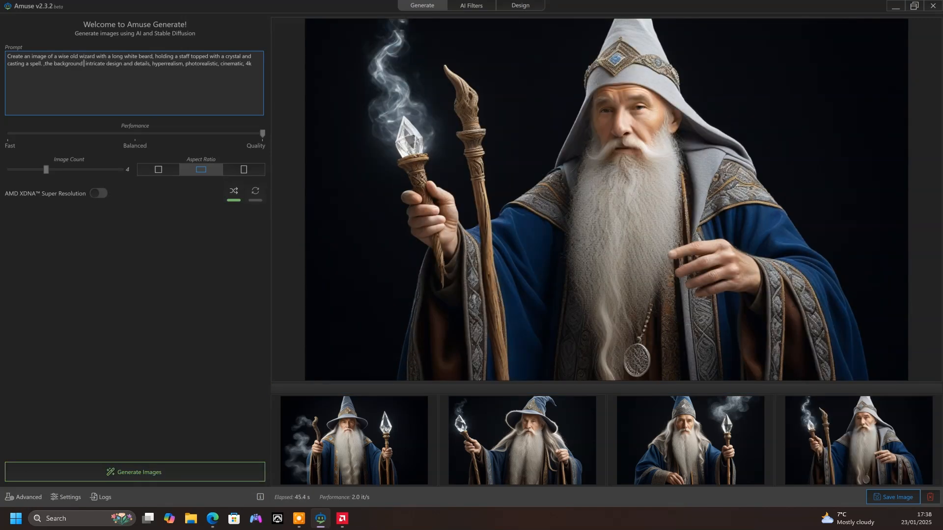
type(" is a fan")
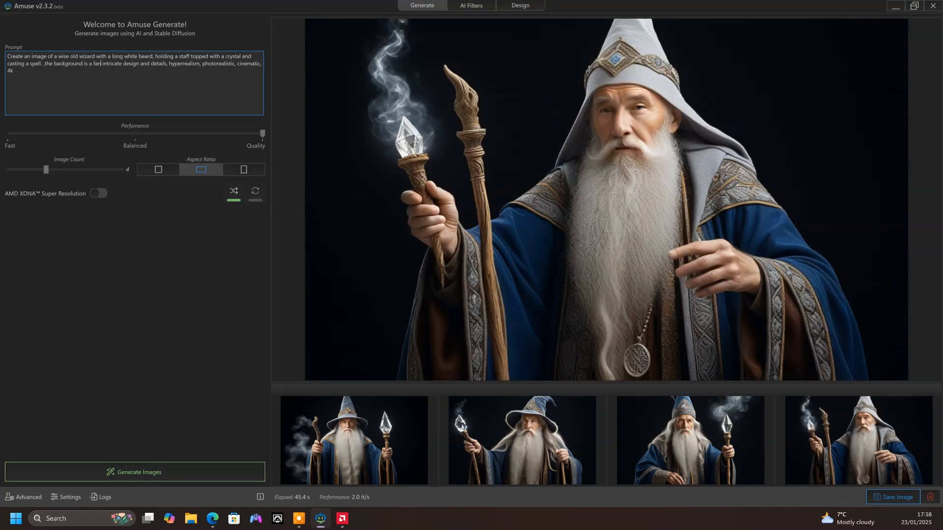
type("tasy cas")
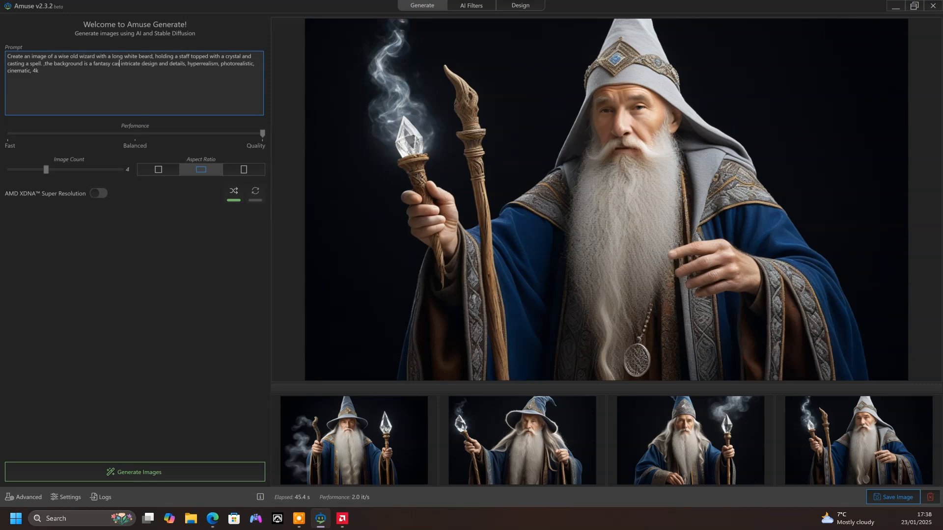
type("tle in a")
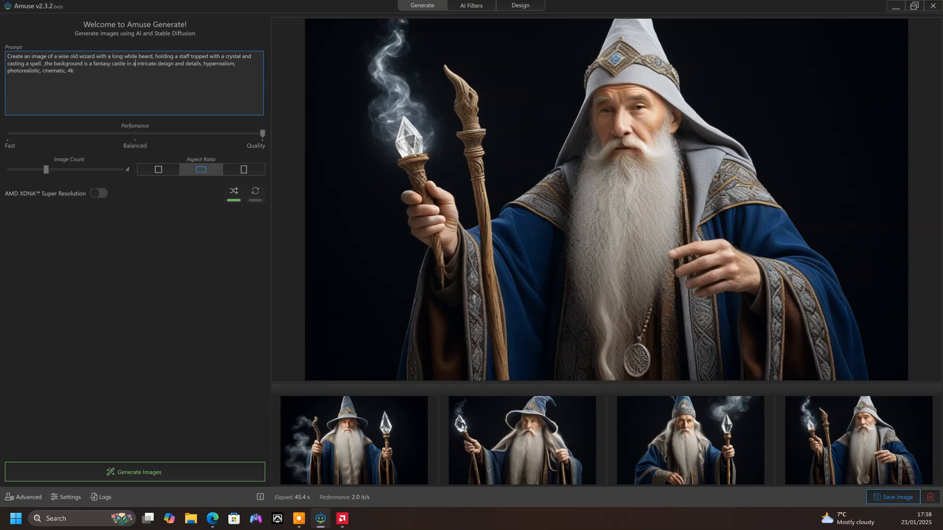
type(" futurisdtic cybernetic world.")
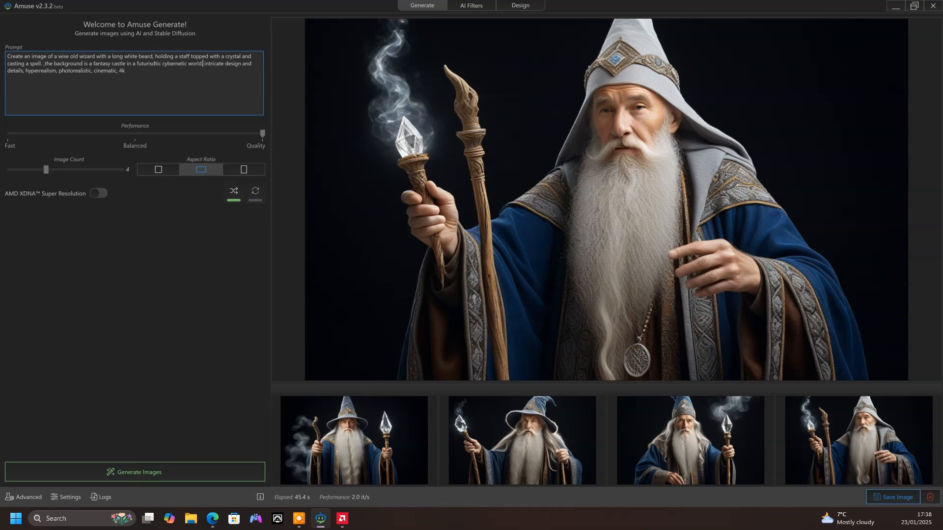
left_click(199, 465)
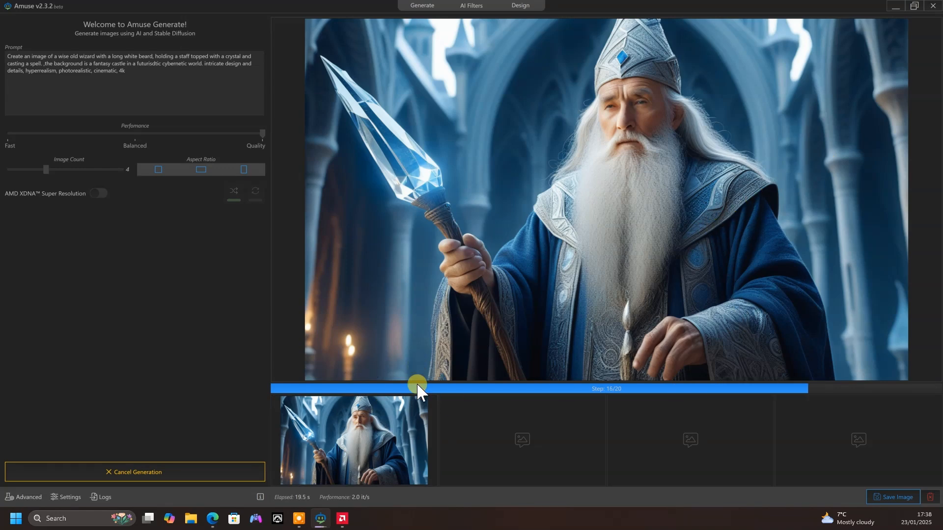
Save three of the new castle-background wizard images as PNG files in the Images folder, keeping the suggested file names.
left_click(884, 497)
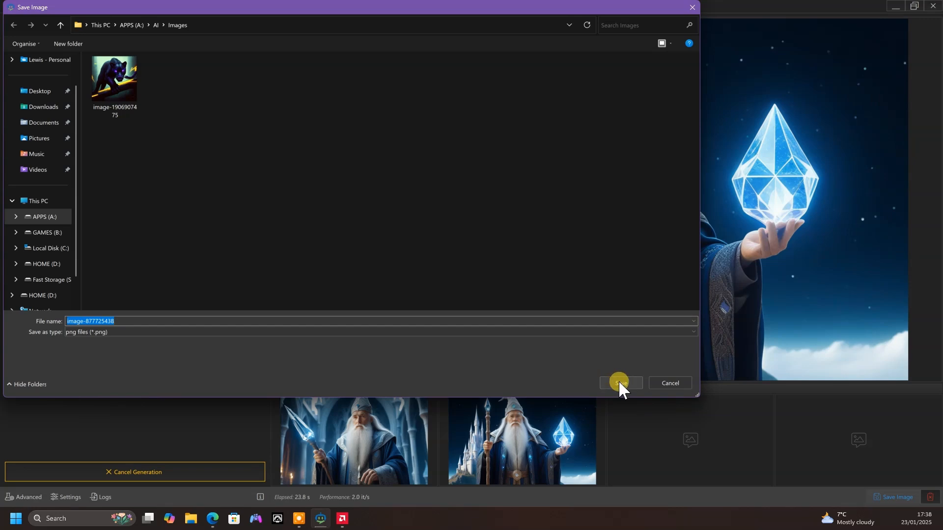
left_click(619, 382)
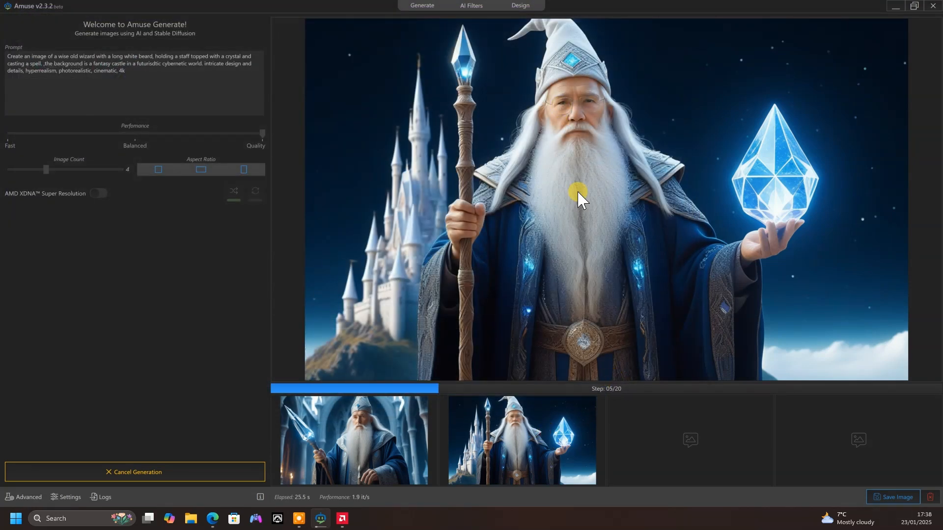
left_click(903, 504)
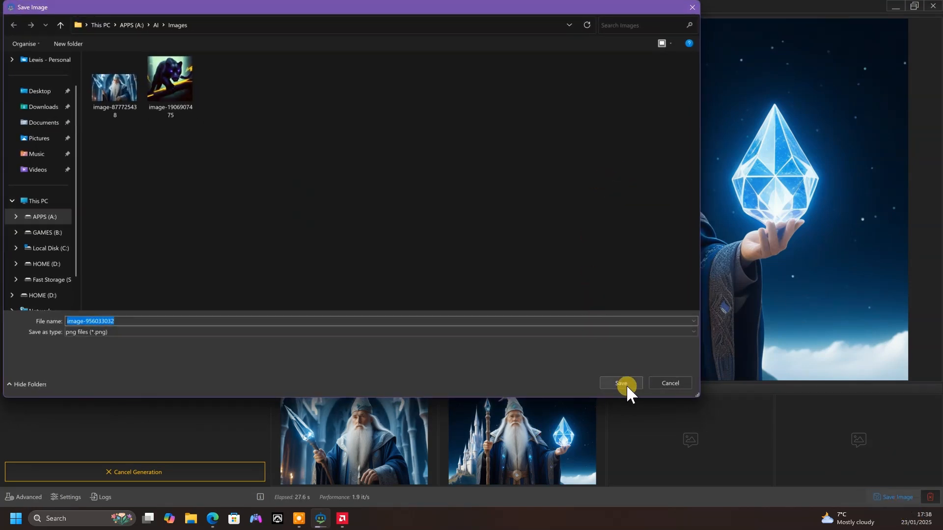
left_click(626, 385)
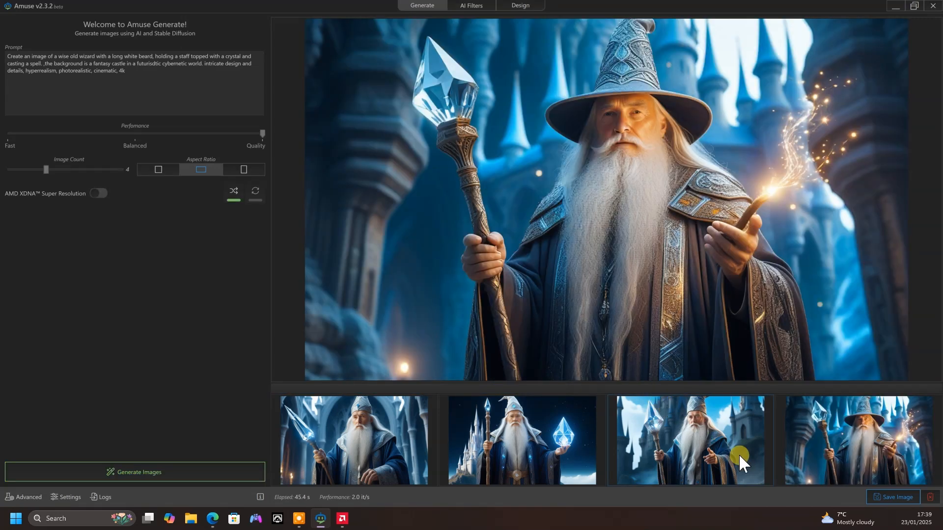
left_click(891, 496)
left_click(612, 382)
left_click(464, 5)
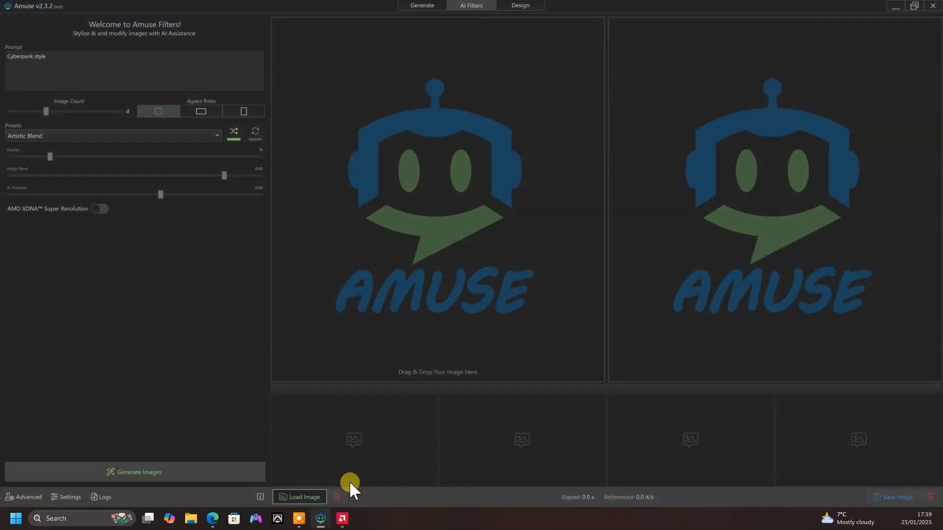
left_click(290, 496)
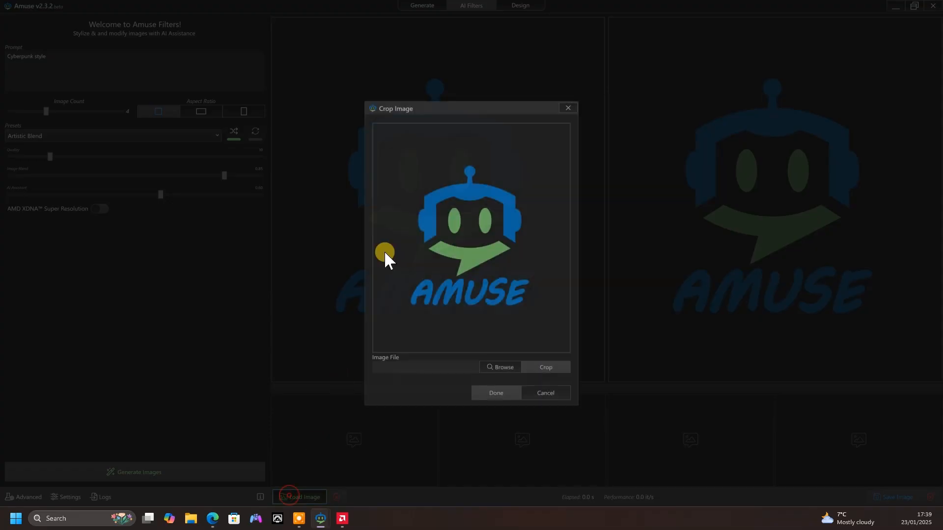
left_click(498, 367)
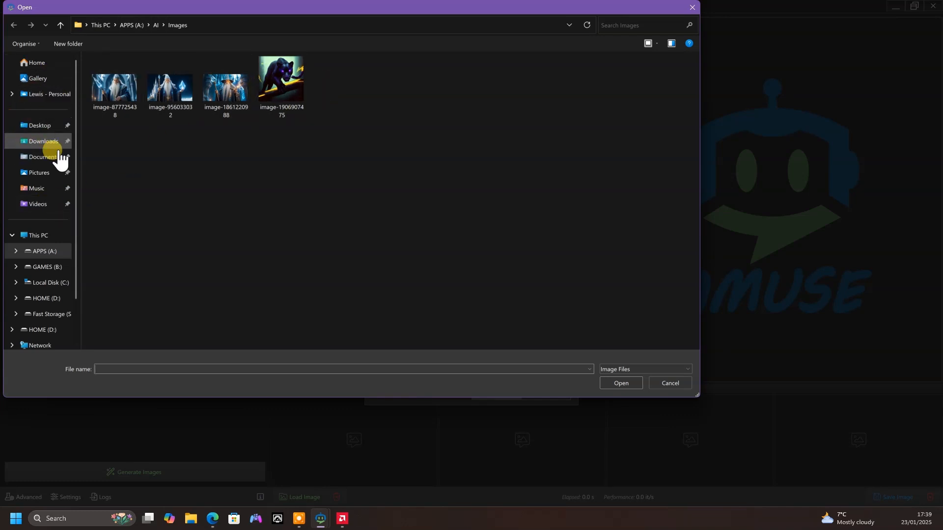
scroll(59, 275, "down", 1)
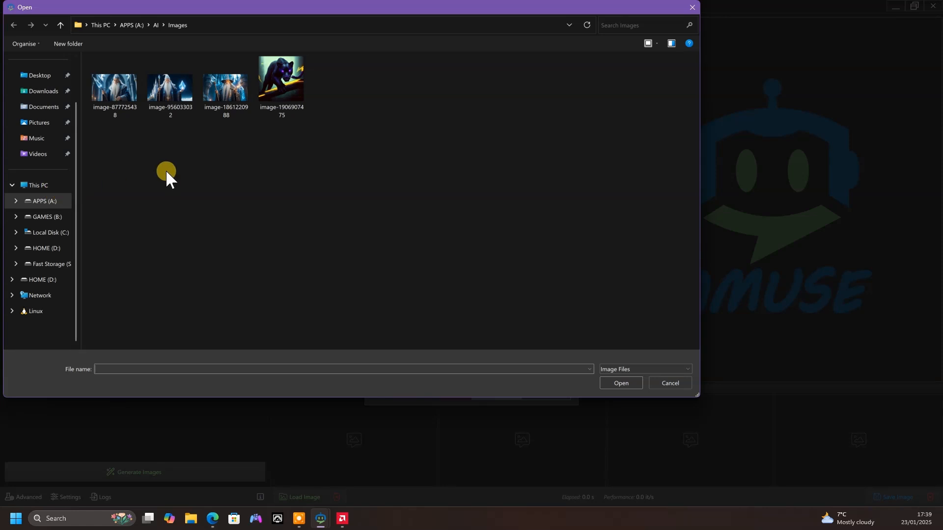
left_click(269, 90)
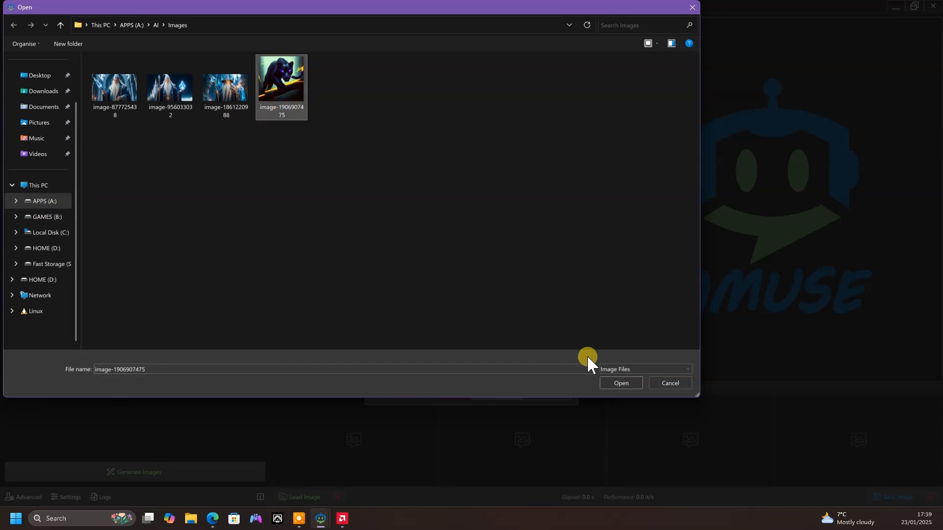
left_click(620, 382)
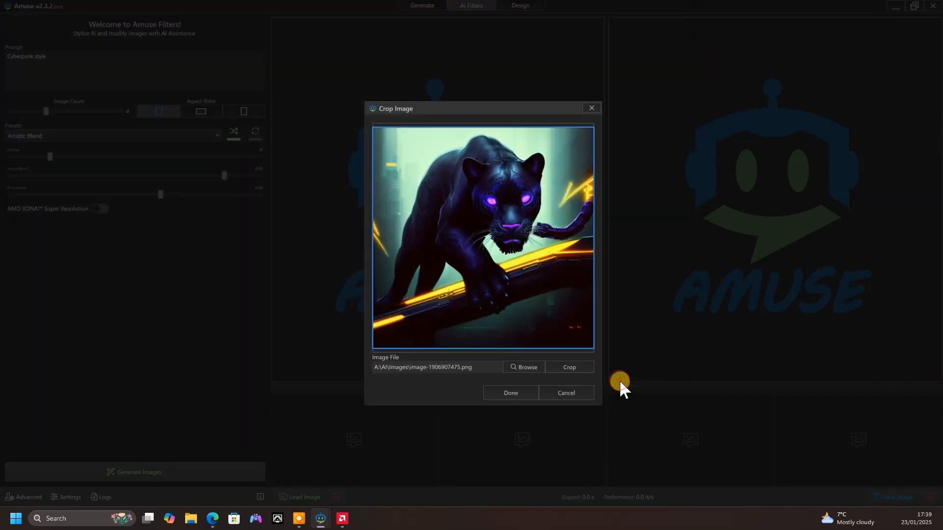
left_click(513, 392)
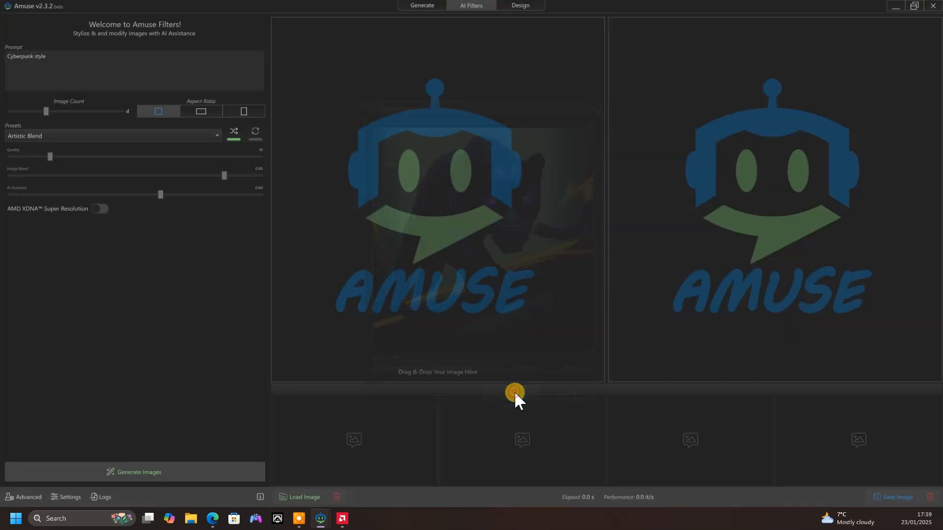
Replace the "Cyberpunk style" filter prompt with "Realistic panther with it's family in a jungle setting..".
left_click(78, 61)
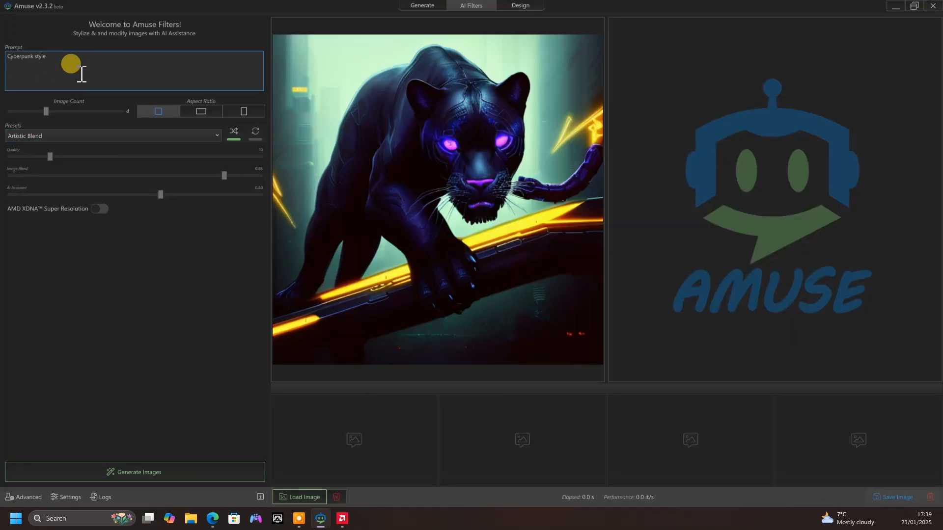
left_click_drag(87, 60, 2, 61)
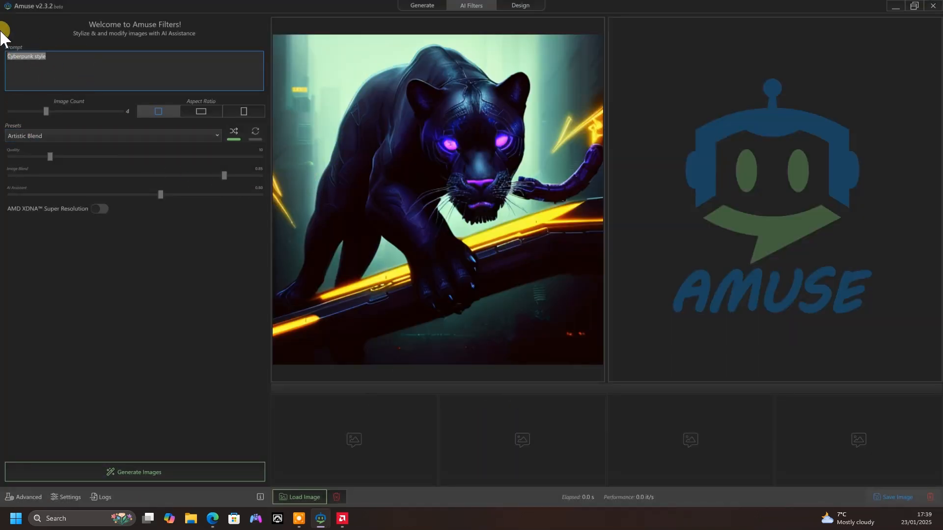
type("Realistic panther with it's family")
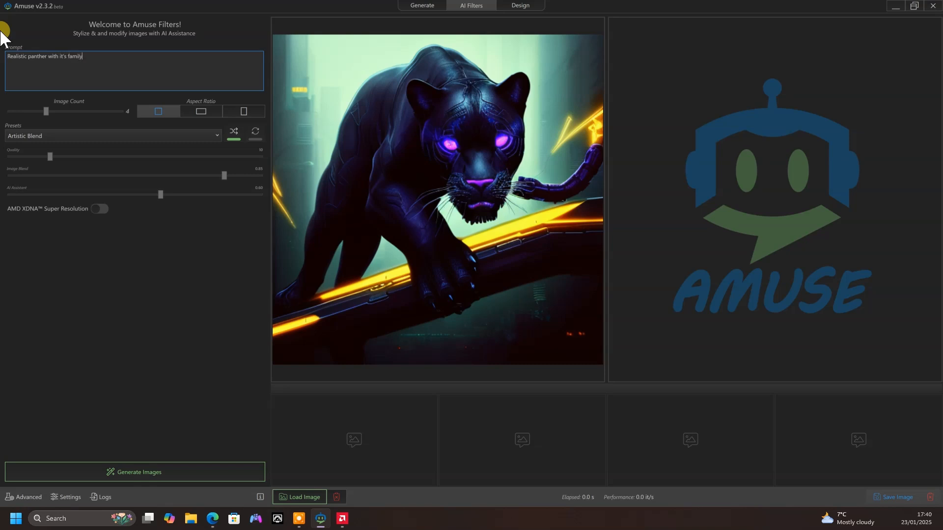
type(" in a ")
type("jungle settin")
type("g.. There is g")
Continue the panther prompt with "There is god rays shinning through the tress and a lake close by reflecting the sky".
type("oo")
type(" rays shinning throu")
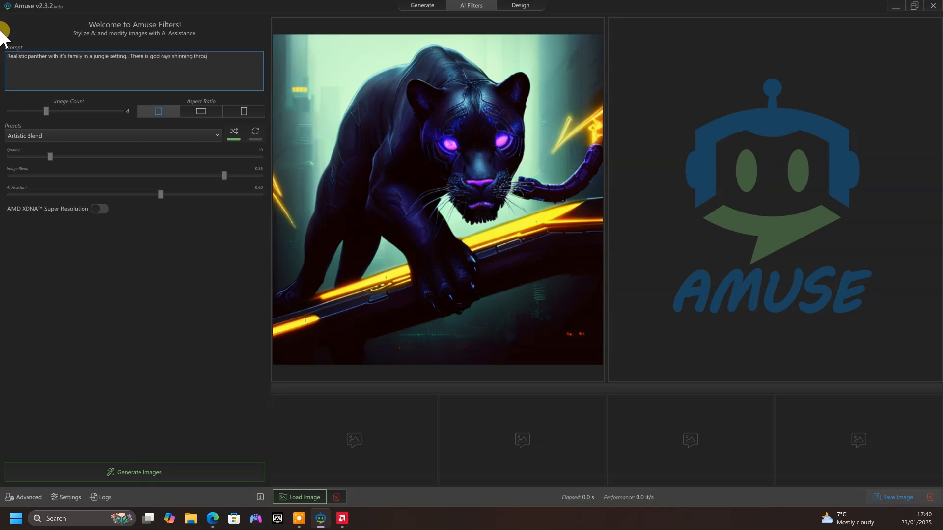
type("gh the tress and a lake close by reflecting the sky")
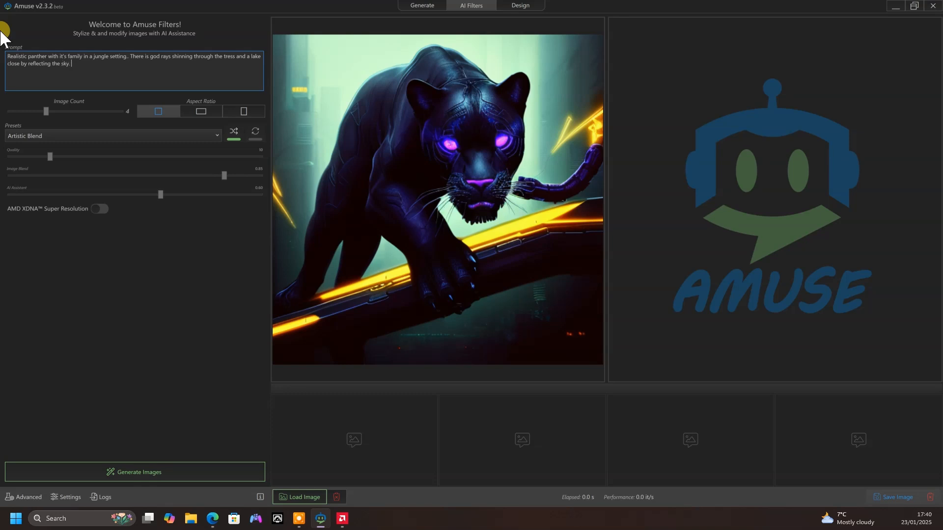
Finish the panther prompt with "There is natural lighting effects including shadows and refractions." and generate the filtered images.
type(". There is natural lighting effects including shadows and")
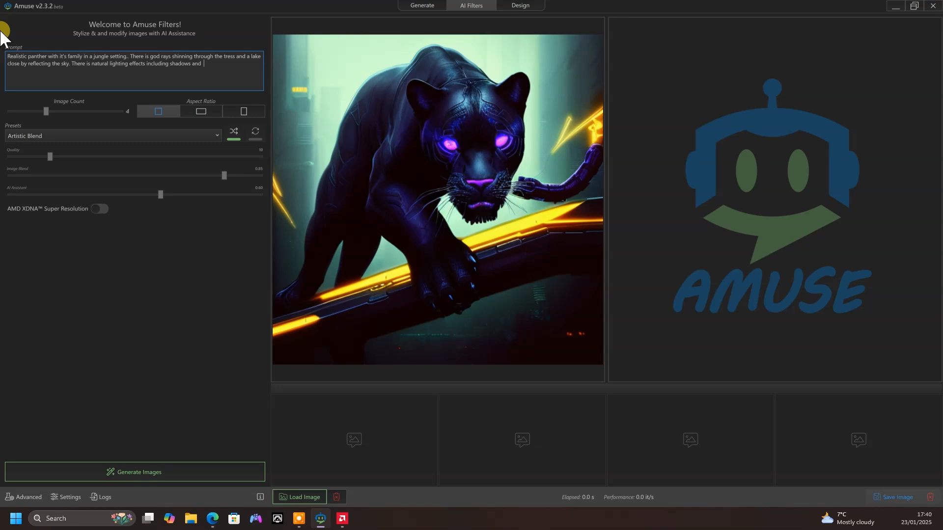
type("refractions.")
left_click(301, 59)
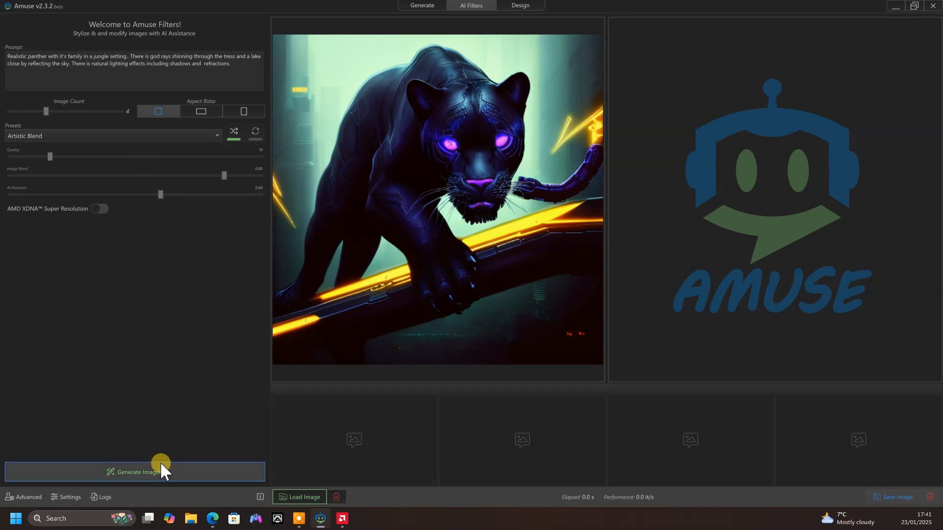
left_click(212, 470)
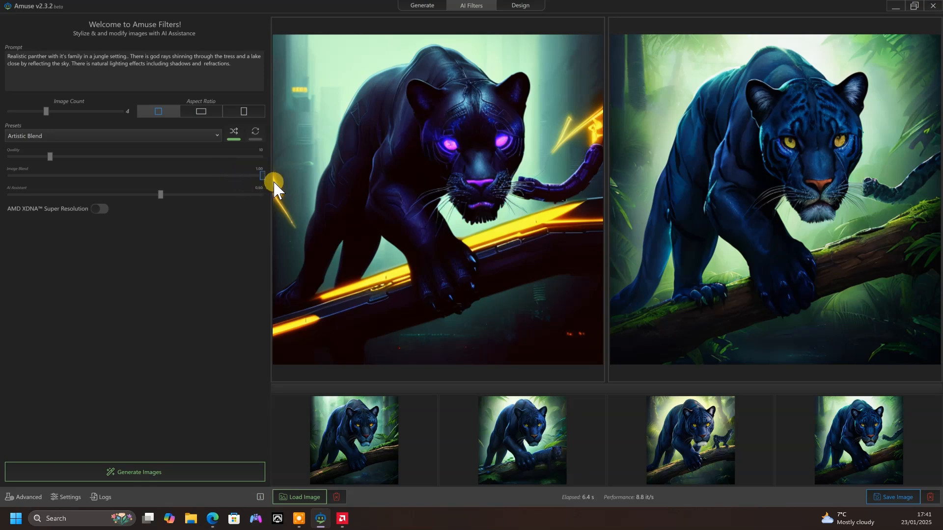
Regenerate the panther images with Image Blend and AI Assistant at 1.00, and once more with Quality raised to 50.
left_click(173, 472)
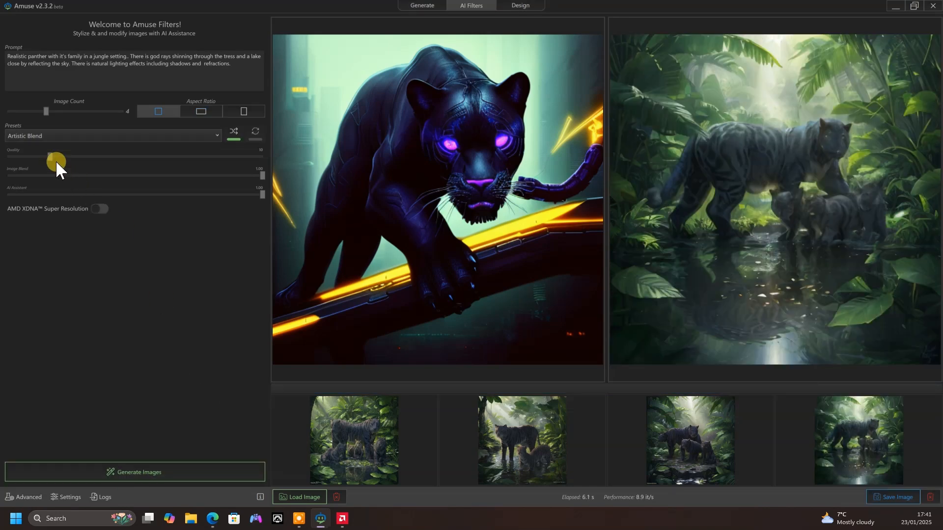
left_click(161, 471)
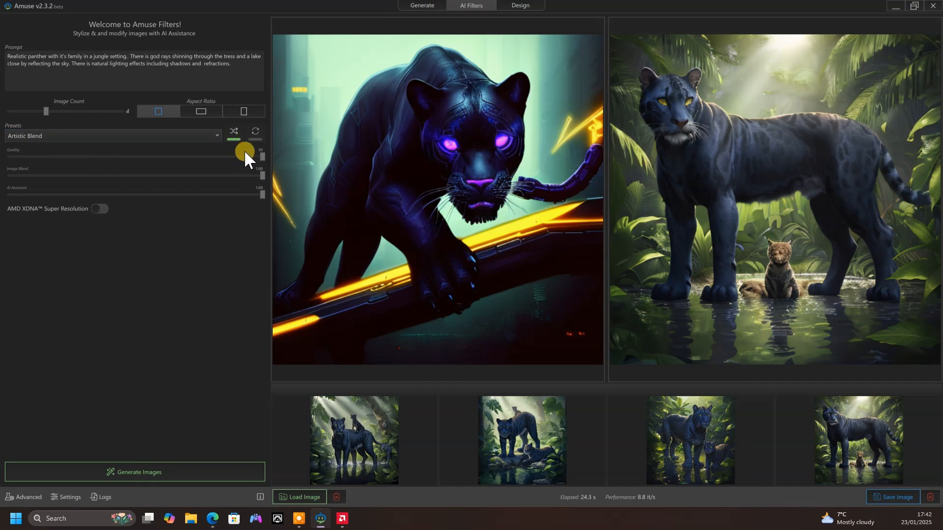
Apply the Realistic Transform preset, raise Quality to 50, and generate a new set of panther images.
left_click(206, 132)
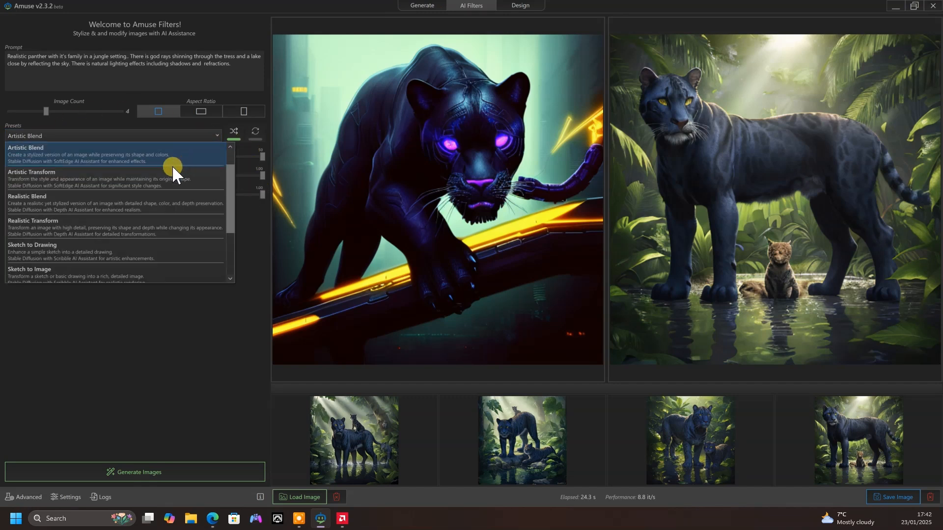
left_click(133, 226)
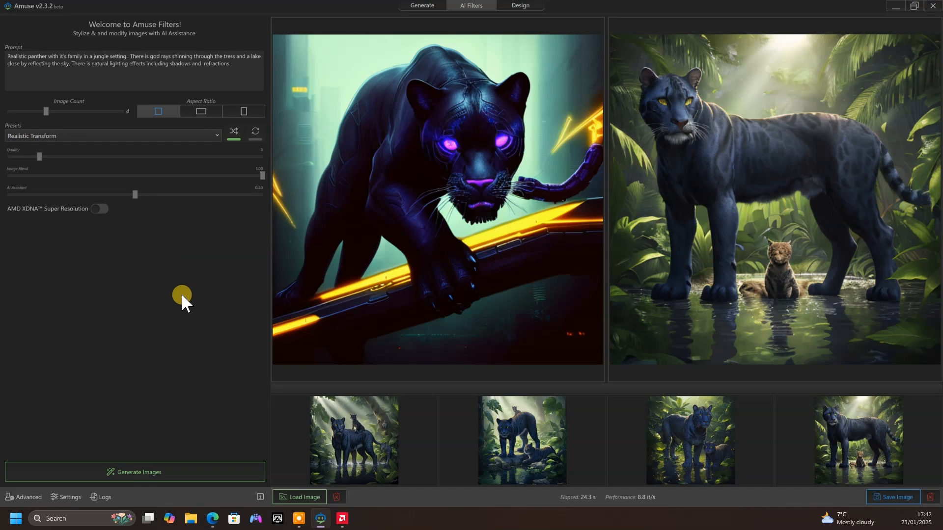
left_click_drag(41, 156, 422, 169)
left_click(191, 472)
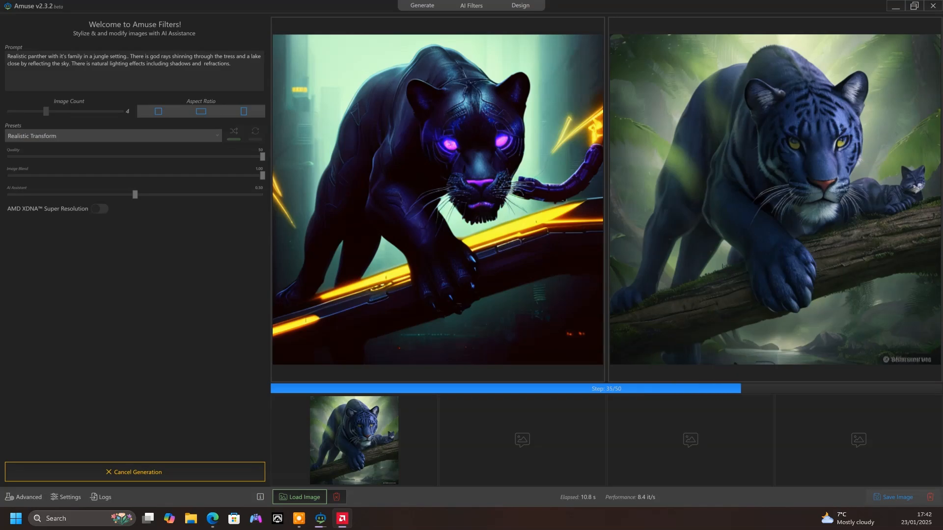
Switch to AMD Software to examine the GPU and CPU performance metrics during generation, and return to Amuse.
left_click_drag(942, 461, 415, 4)
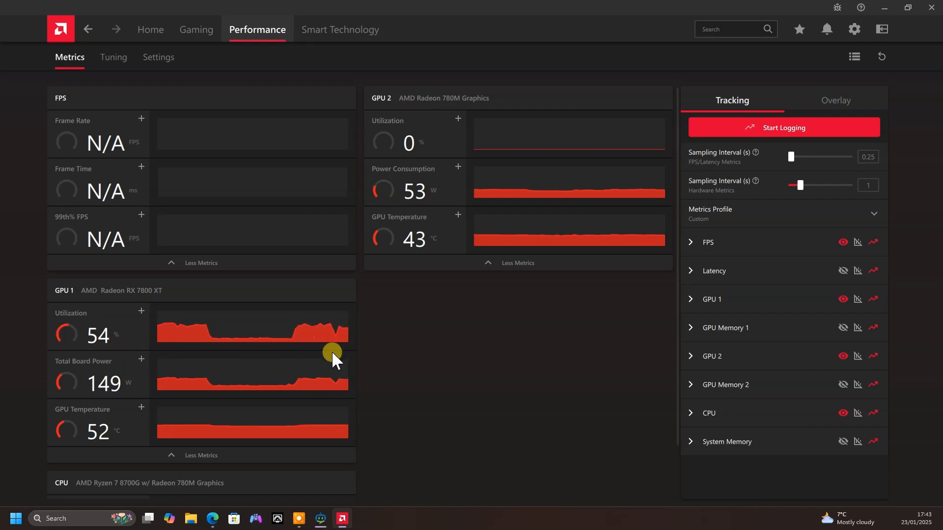
scroll(331, 351, "down", 1)
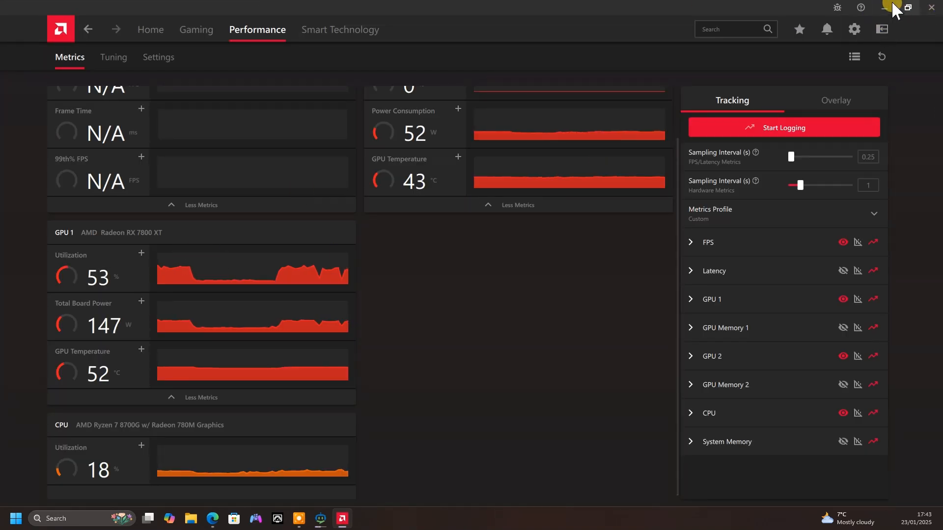
left_click(884, 8)
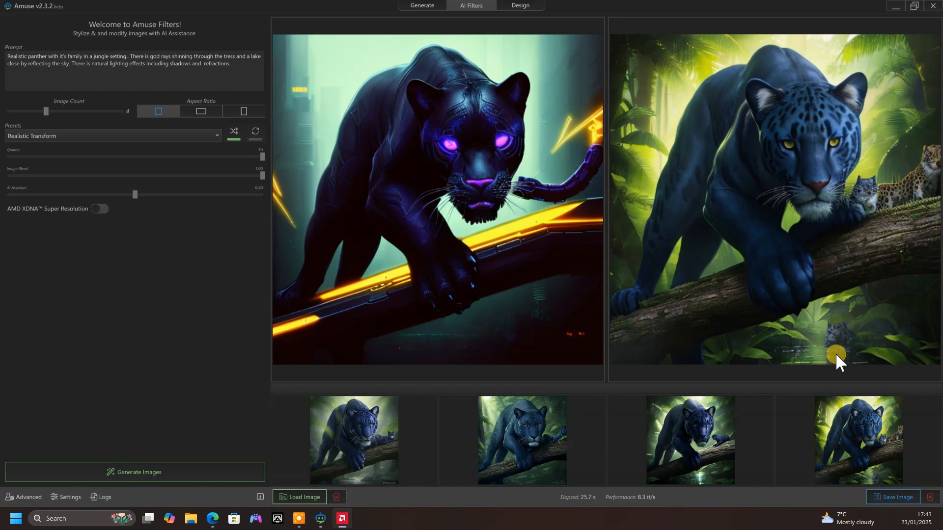
Compare the generated panther images, and regenerate them with AI Assistant raised to 0.84.
left_click(549, 442)
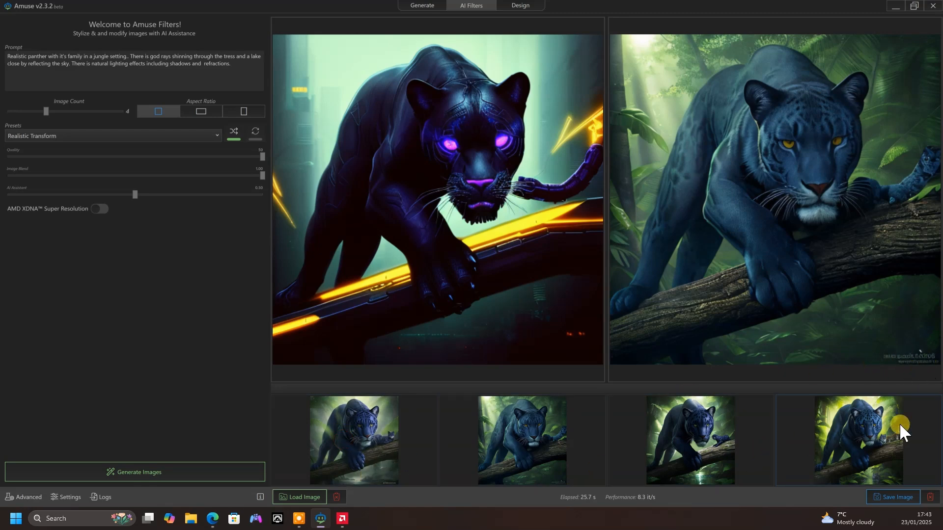
left_click(864, 436)
left_click(730, 442)
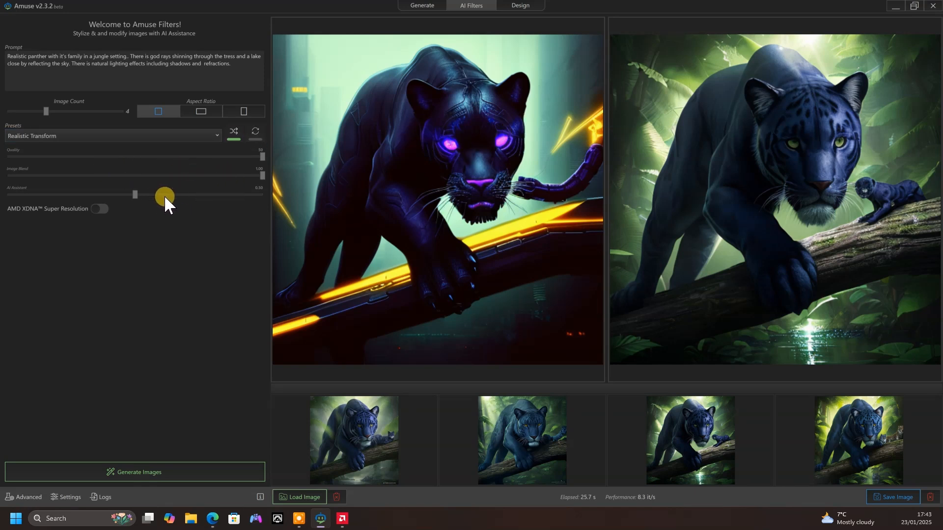
left_click(139, 473)
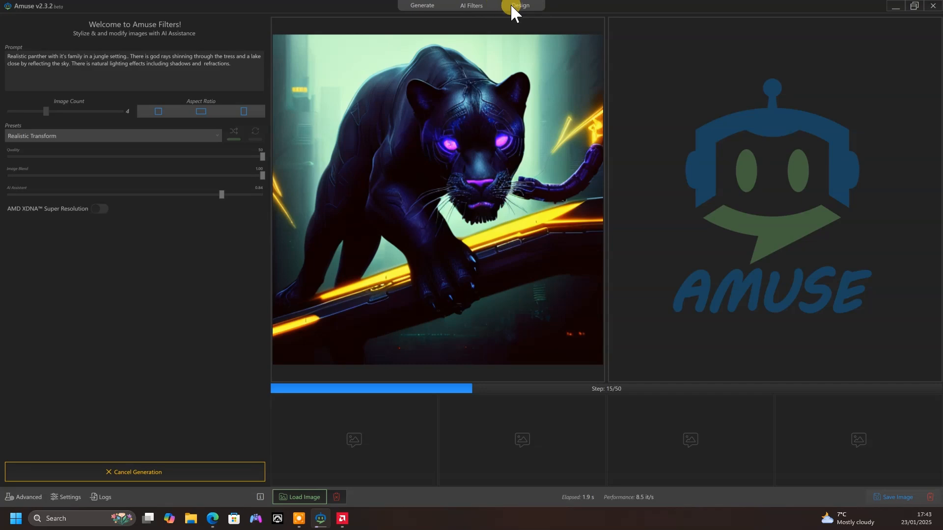
Open Amuse's Design mode, scribble a yellow riverbank in the canvas's lower-left area, and draw a cyan river line along its edge.
left_click(320, 519)
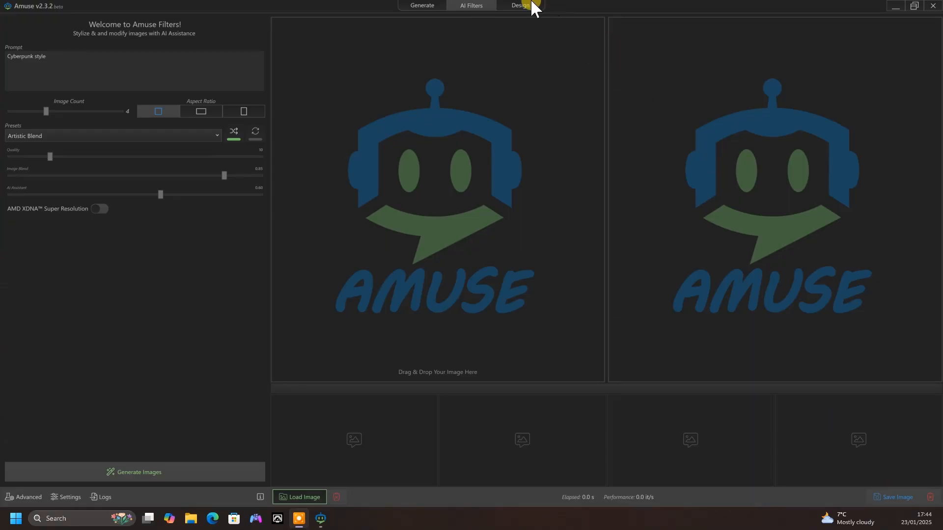
left_click(515, 6)
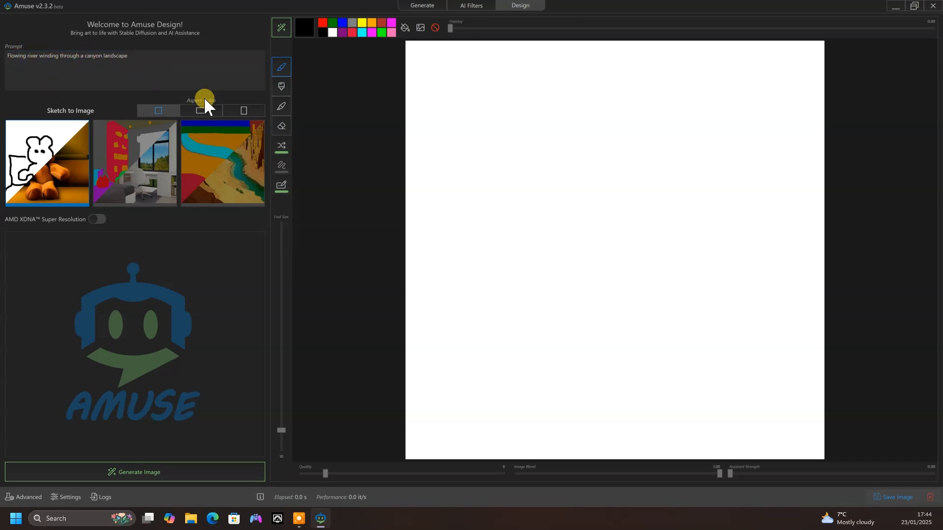
left_click(361, 24)
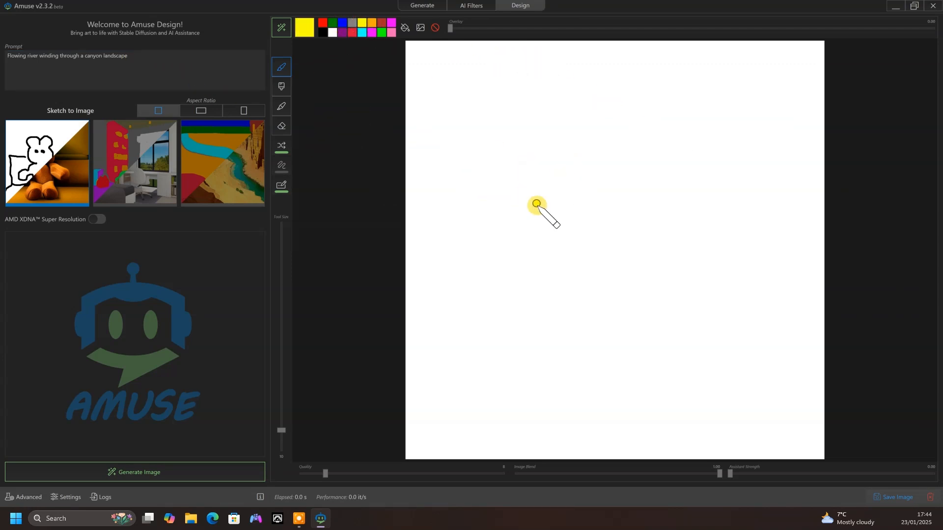
mouse_move(407, 213)
left_mouse_down()
mouse_move(491, 263)
mouse_move(640, 411)
mouse_move(668, 458)
mouse_move(533, 428)
mouse_move(443, 384)
mouse_move(548, 404)
mouse_move(621, 444)
mouse_move(448, 322)
mouse_move(467, 396)
mouse_move(387, 159)
left_mouse_up()
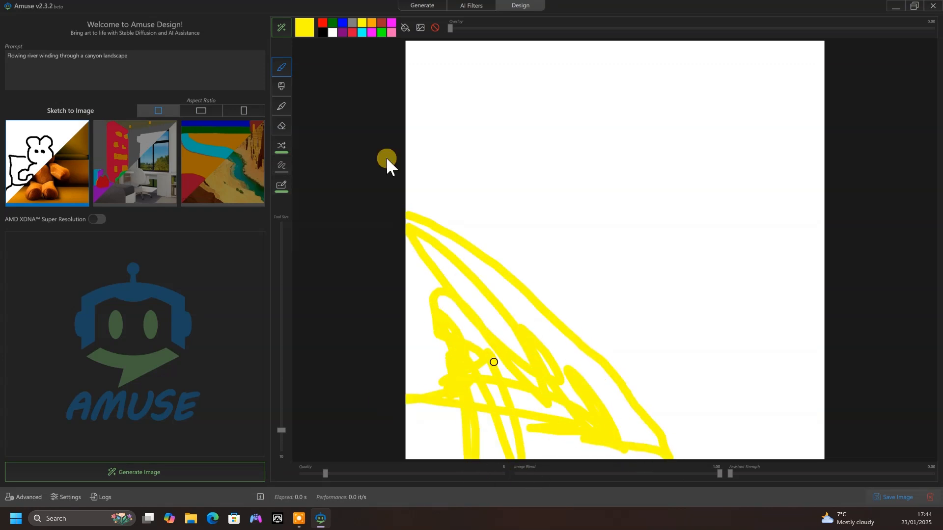
left_click(362, 33)
mouse_move(412, 196)
left_mouse_down()
mouse_move(514, 276)
mouse_move(677, 440)
left_mouse_up()
Draw a brown cliff line and four short green strokes above the river, and generate the canyon image.
left_click(382, 22)
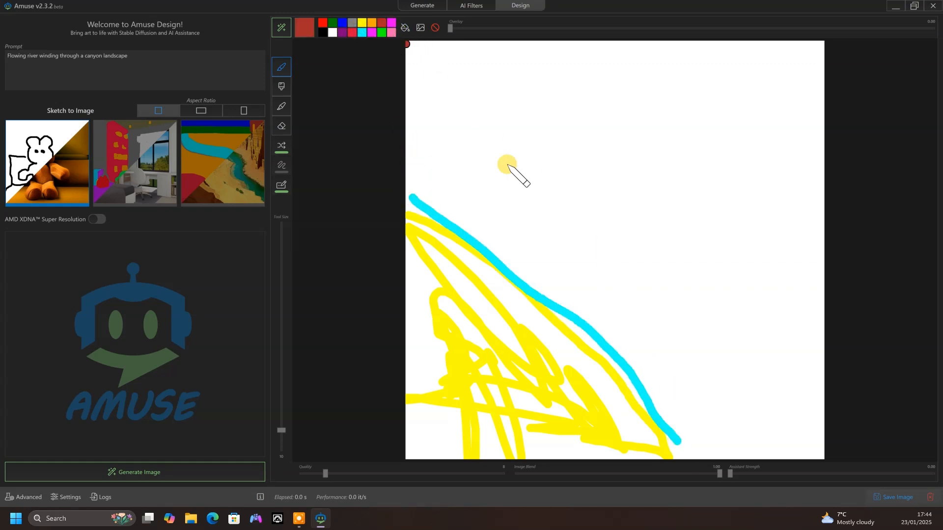
mouse_move(617, 342)
left_mouse_down()
mouse_move(551, 199)
mouse_move(624, 40)
left_mouse_up()
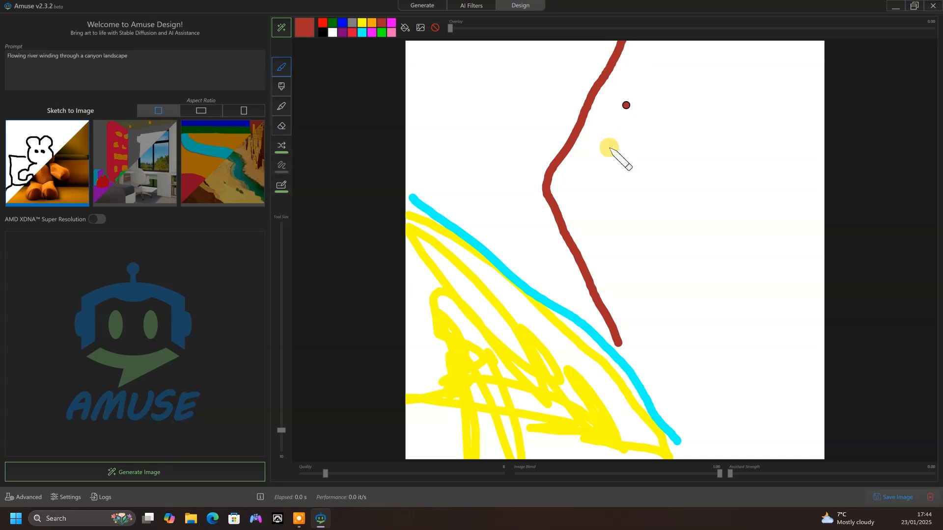
left_click(381, 33)
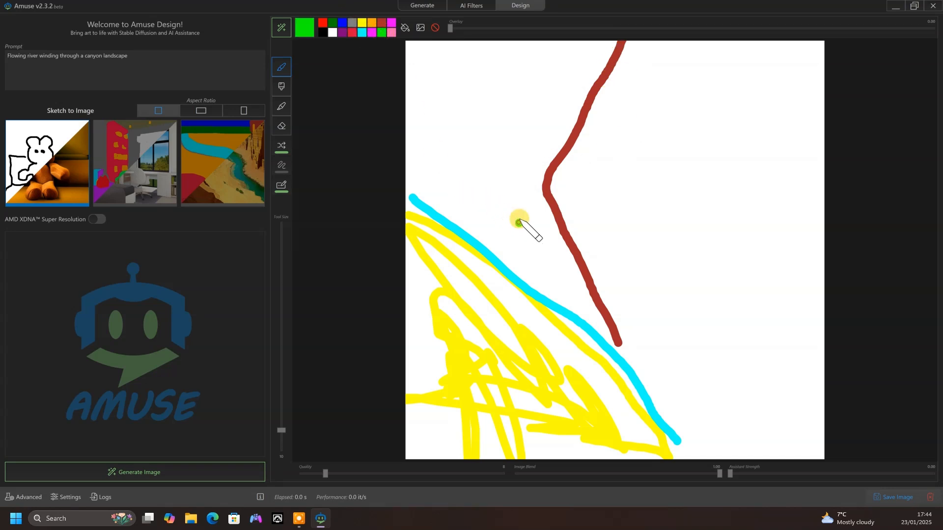
mouse_move(519, 223)
left_mouse_down()
mouse_move(517, 167)
mouse_move(499, 175)
mouse_move(495, 161)
left_mouse_up()
mouse_move(465, 189)
left_mouse_down()
mouse_move(465, 144)
mouse_move(438, 139)
left_mouse_up()
left_click(163, 473)
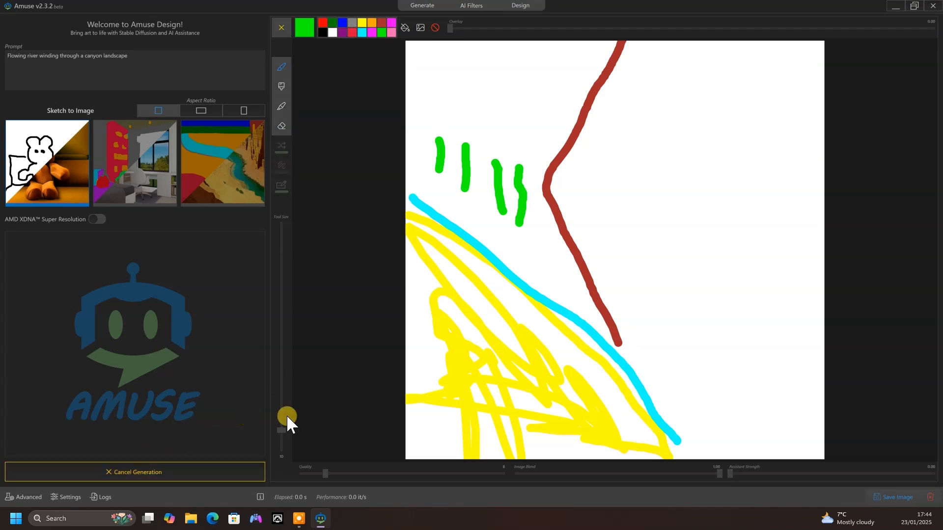
Clear the canvas and draw two black stick figures facing each other, the left one holding out a sword.
left_click(568, 125)
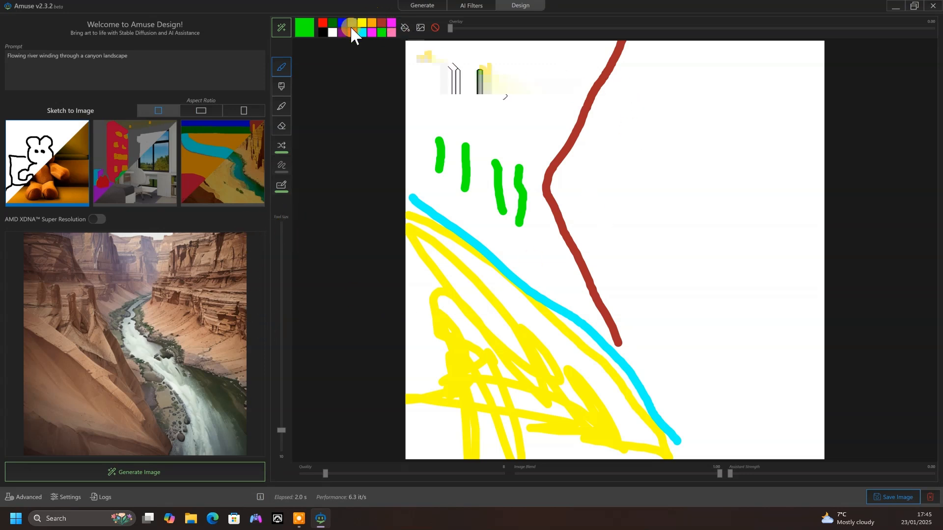
left_click(435, 28)
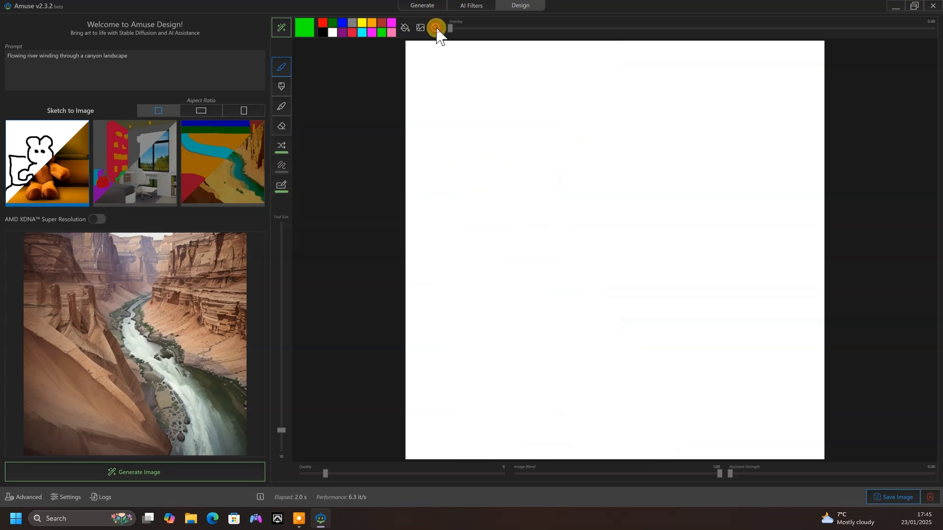
left_click(322, 32)
left_click_drag(493, 341, 589, 360)
left_click_drag(579, 240, 697, 253)
mouse_move(648, 361)
left_mouse_down()
mouse_move(732, 316)
mouse_move(783, 372)
left_mouse_up()
left_click_drag(718, 300, 768, 191)
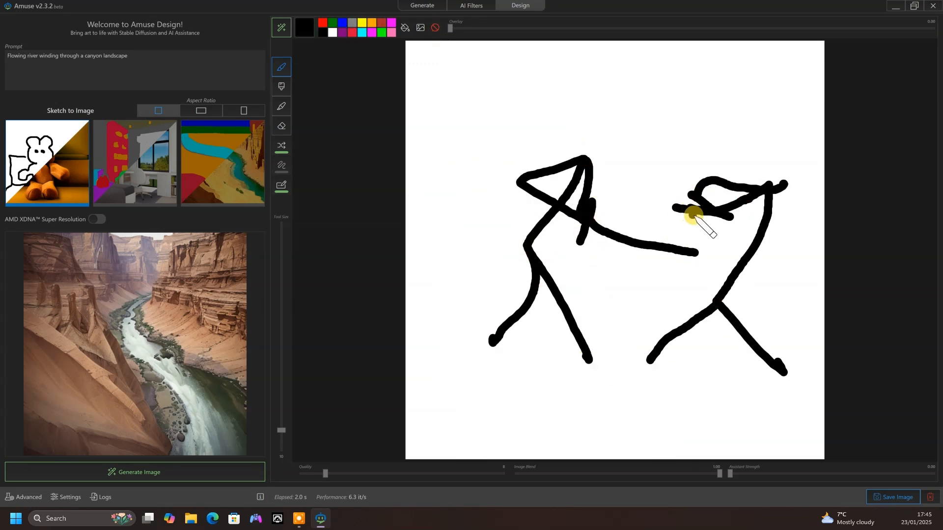
Add the right figure's sword, the left figure's head, yellow clash sparks, and red dots where the swords meet.
left_click_drag(707, 216, 683, 298)
left_click(361, 23)
left_click_drag(688, 265, 660, 280)
left_click(322, 32)
left_click_drag(586, 160, 554, 120)
left_click(352, 33)
left_click(695, 258)
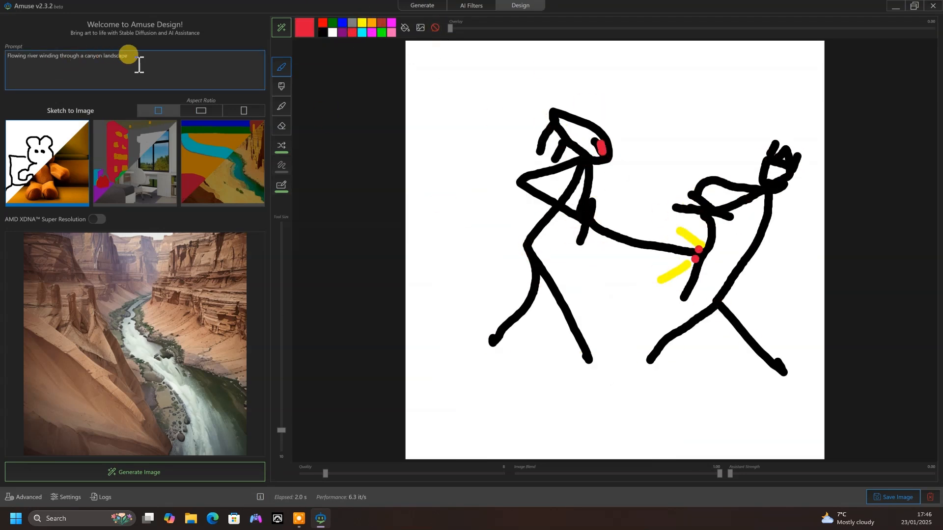
Replace the prompt with "An epic battle between two medievile knights outside a castle during a war." and generate the image twice.
left_click_drag(141, 56, 3, 64)
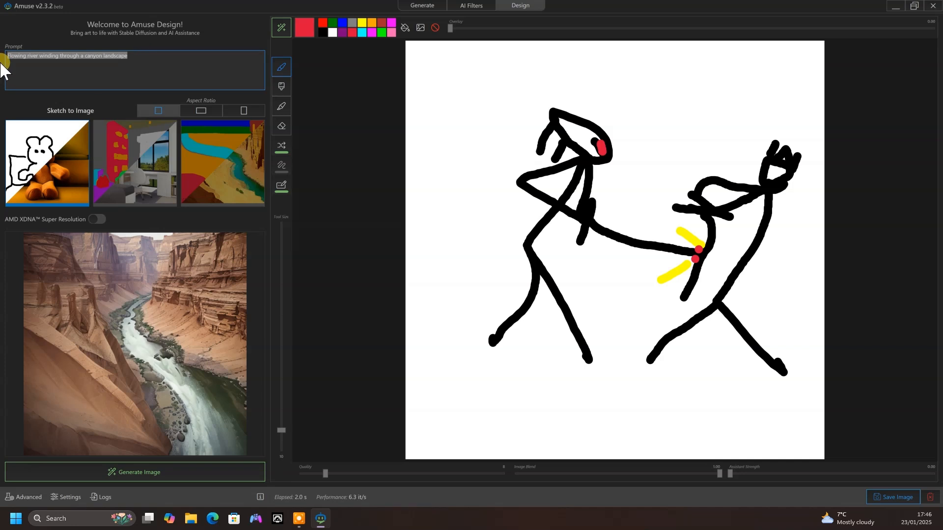
type("An")
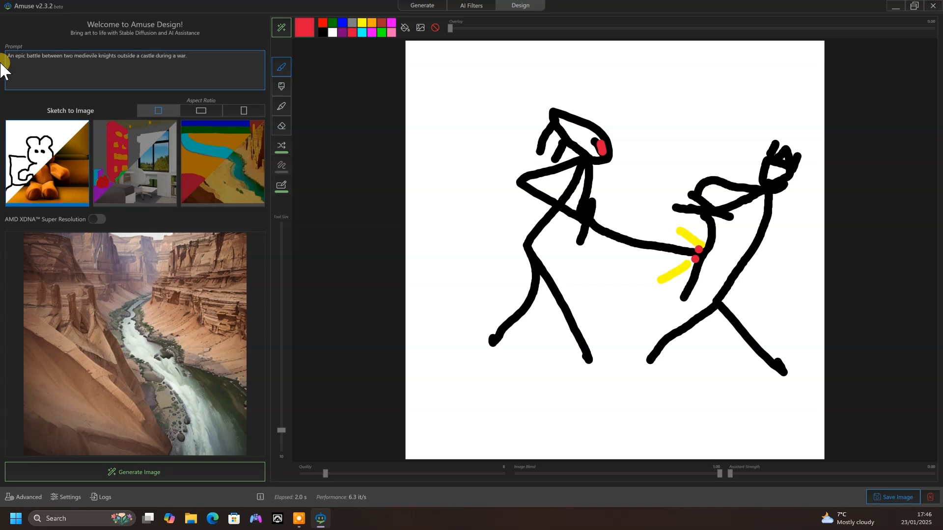
left_click(158, 470)
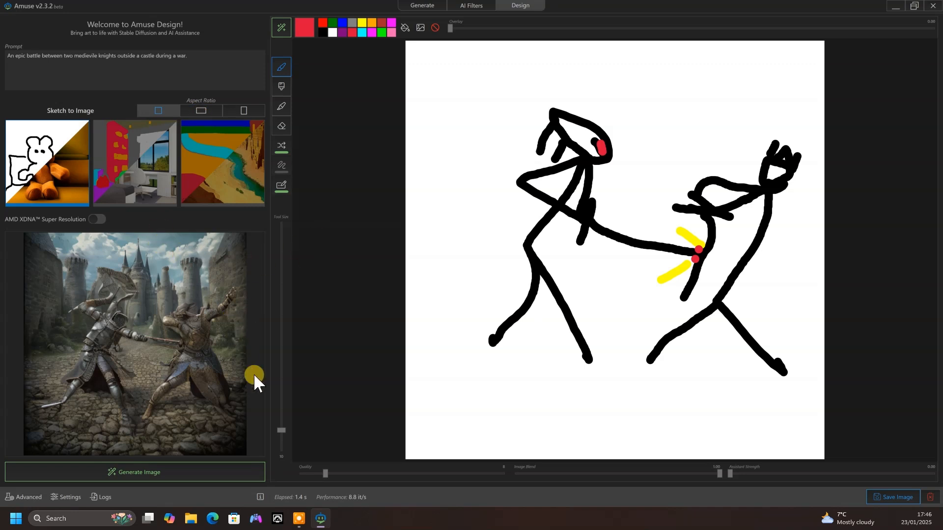
left_click(194, 469)
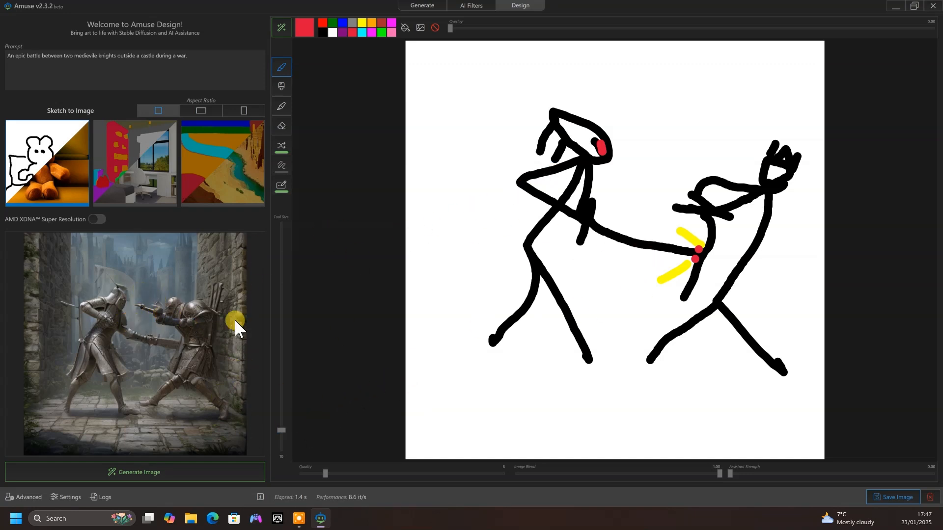
Draw a second arm on the right figure and a second edge along its sword in black.
left_click(322, 33)
mouse_move(772, 199)
left_mouse_down()
mouse_move(804, 252)
mouse_move(707, 200)
left_mouse_up()
mouse_move(686, 278)
left_mouse_down()
mouse_move(684, 296)
mouse_move(693, 299)
mouse_move(718, 235)
left_mouse_up()
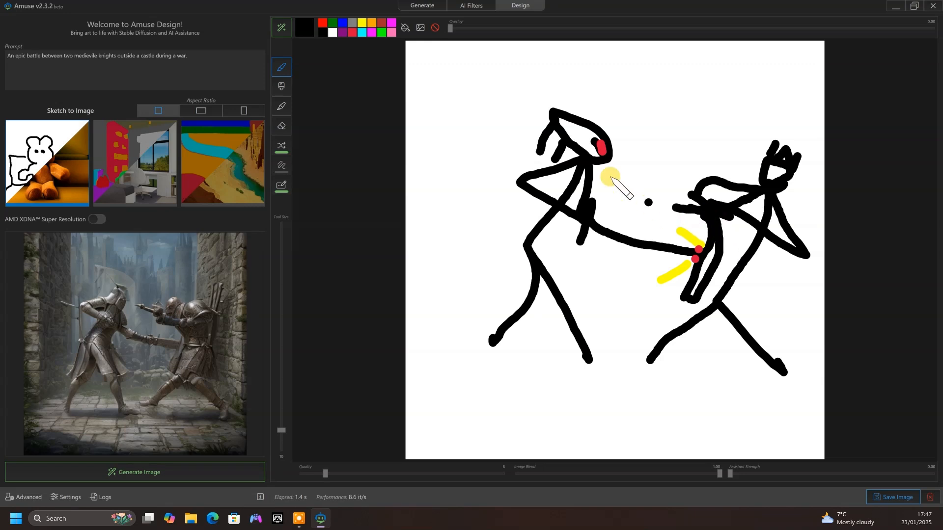
Paint both figures' swords grey and generate the knights image twice from the revised sketch.
left_click(351, 23)
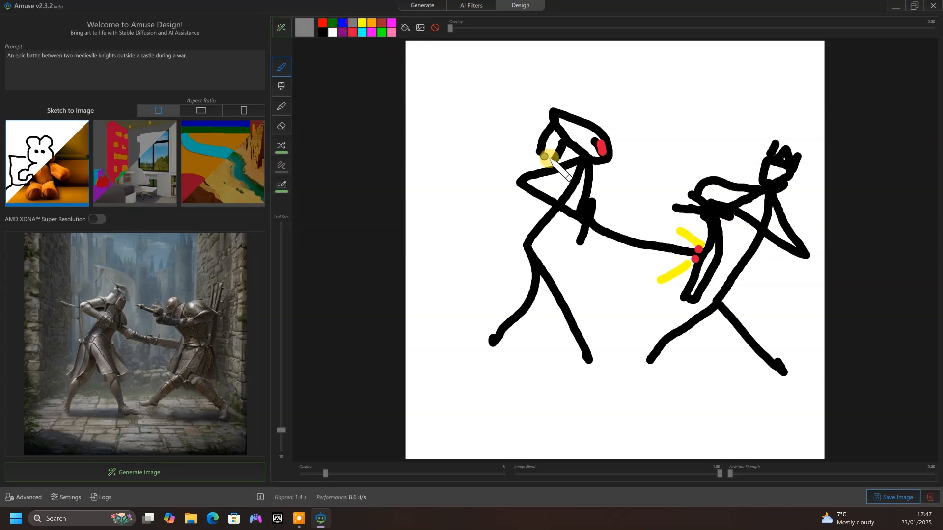
mouse_move(710, 219)
left_mouse_down()
mouse_move(688, 294)
mouse_move(711, 216)
left_mouse_up()
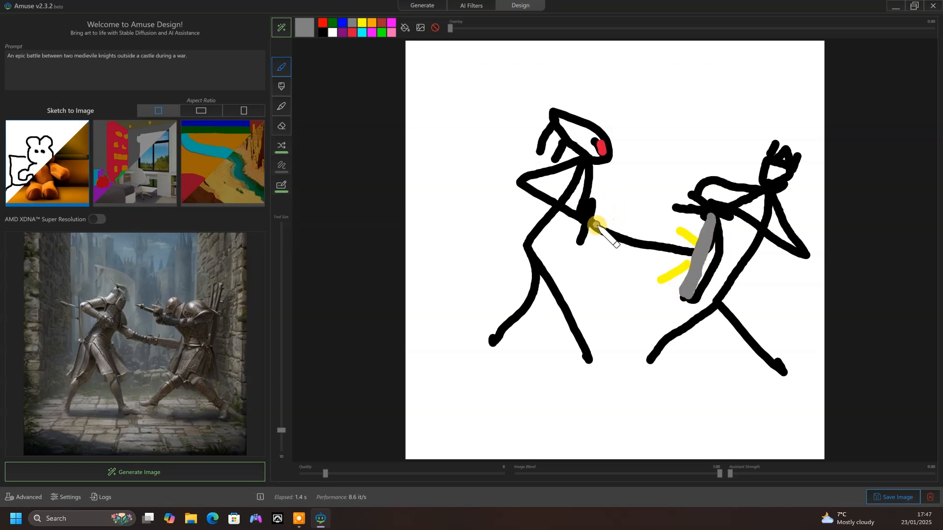
mouse_move(589, 222)
left_mouse_down()
mouse_move(689, 252)
mouse_move(609, 227)
mouse_move(595, 210)
mouse_move(586, 243)
left_mouse_up()
left_click(153, 472)
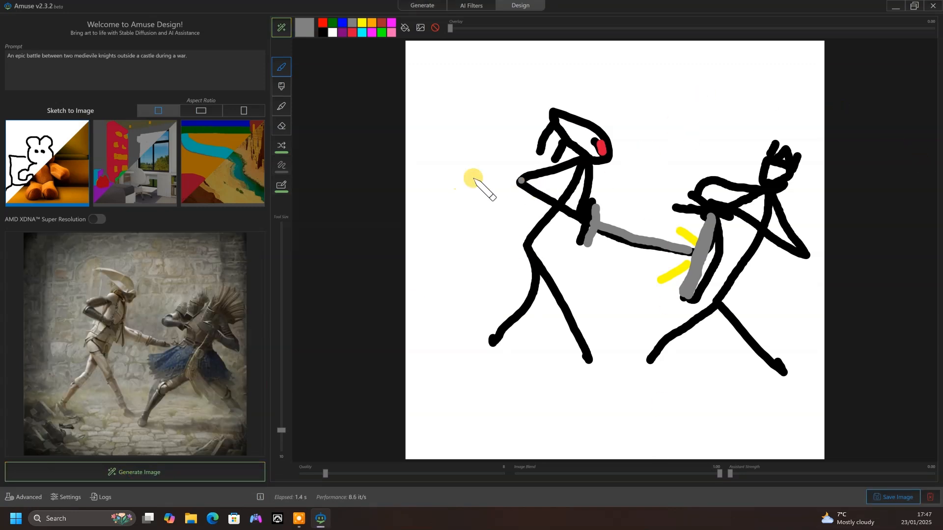
left_click(167, 471)
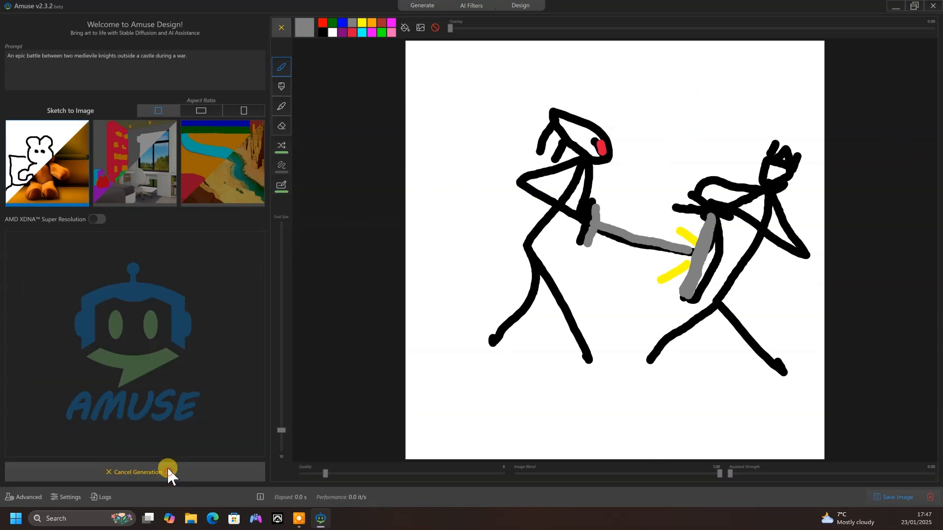
Append the snippet ", intricate design and details, hyperrealism, photorealistic, cinematic, 4k" to the knights prompt.
left_click(219, 55)
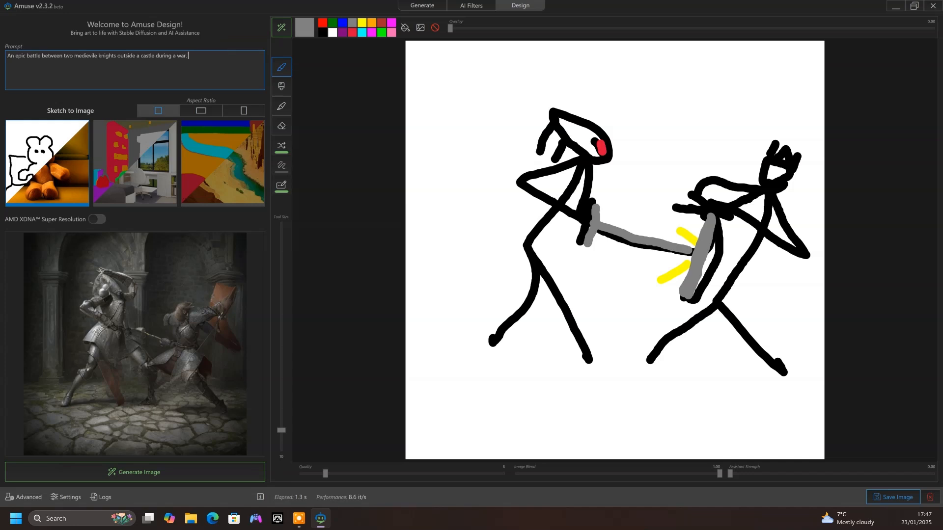
right_click(216, 55)
mouse_move(275, 107)
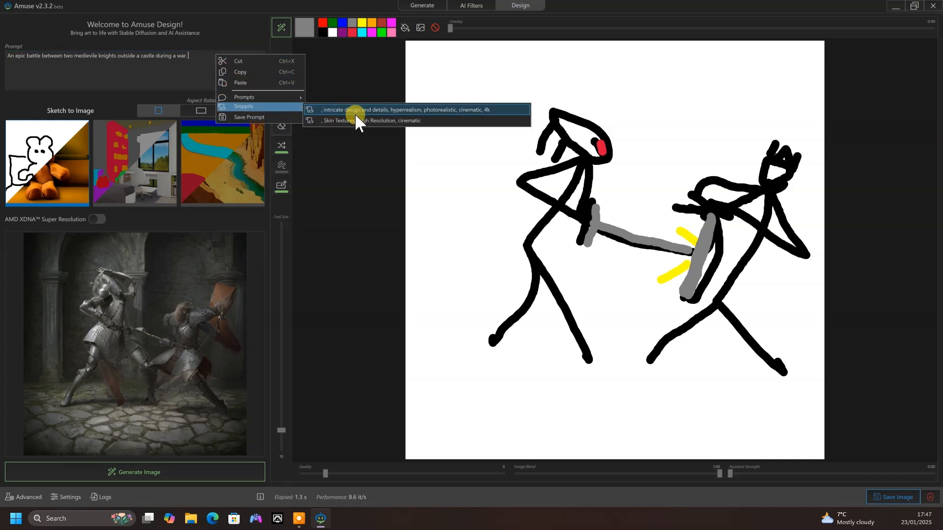
left_click(437, 111)
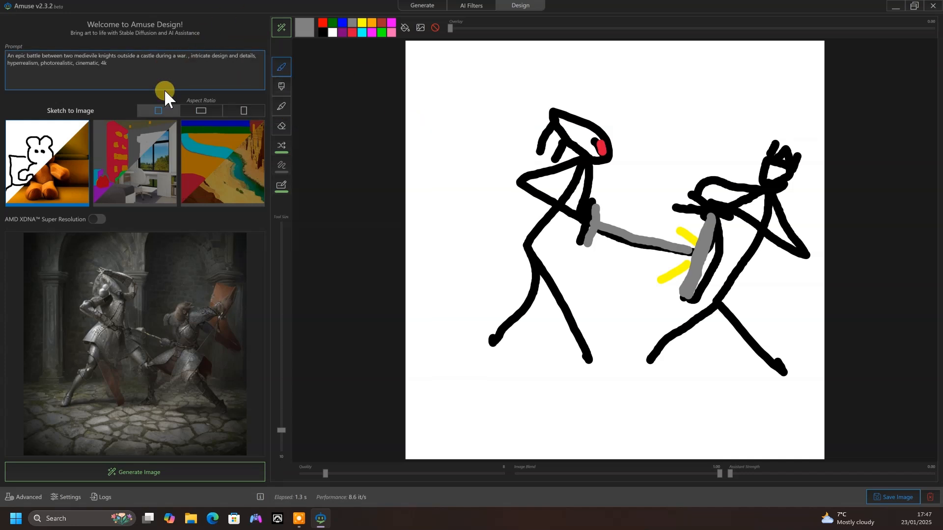
Generate the knights image repeatedly from the extended prompt to get several Sketch to Image versions.
left_click(140, 472)
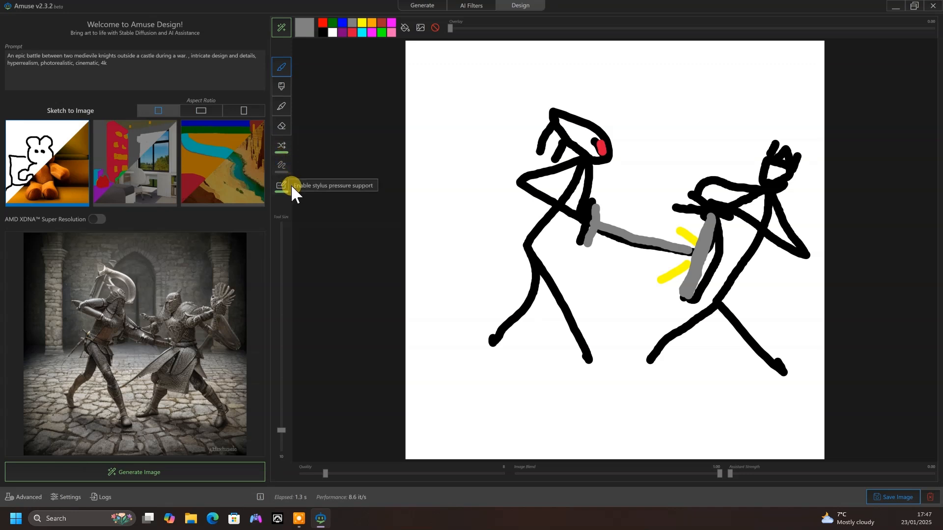
left_click(183, 476)
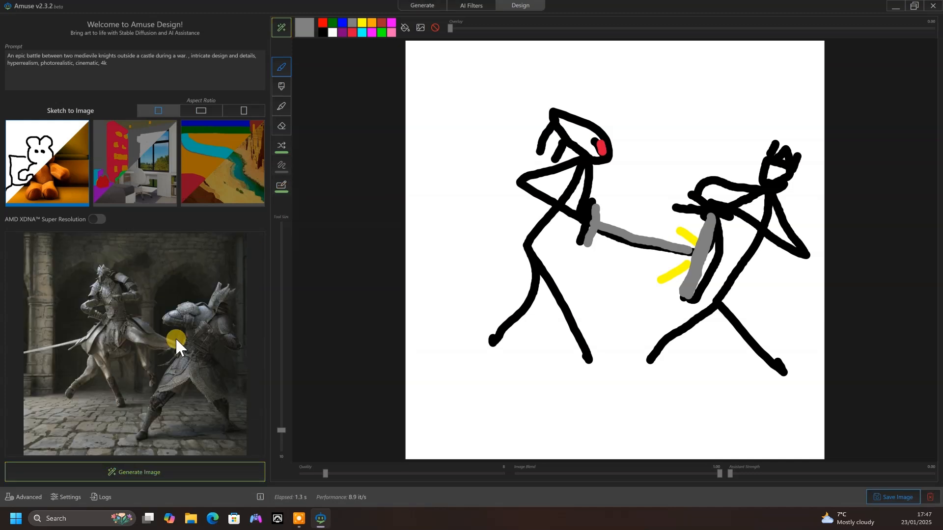
left_click(176, 469)
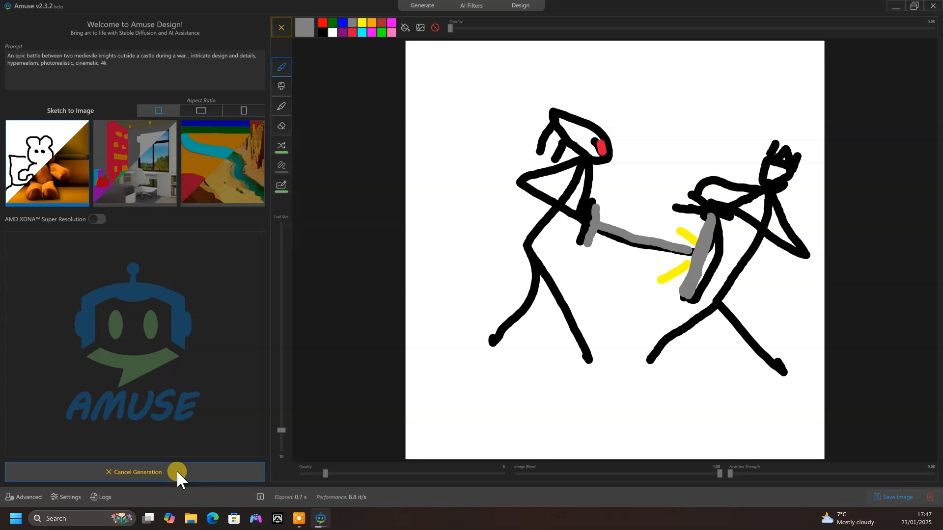
left_click(176, 470)
left_click(175, 470)
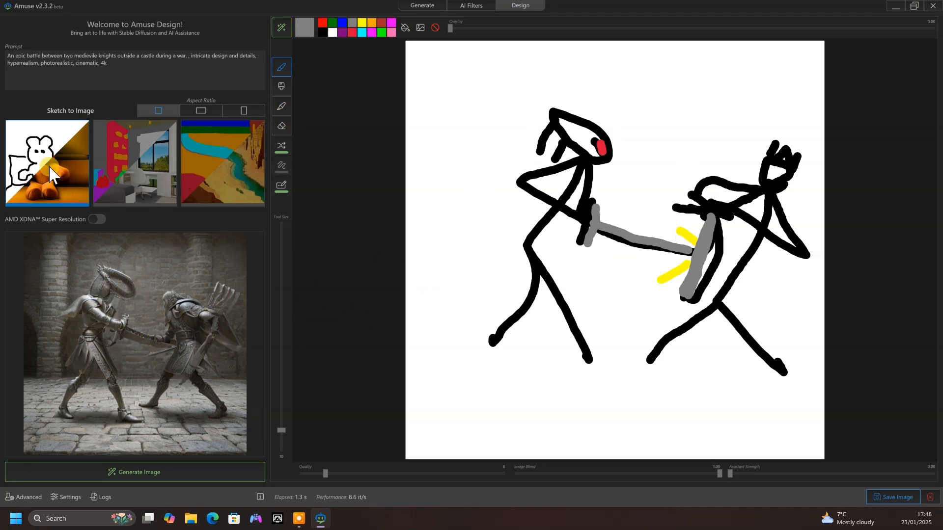
Change the design mode to Color Transform and generate three versions of the knights image.
left_click(143, 190)
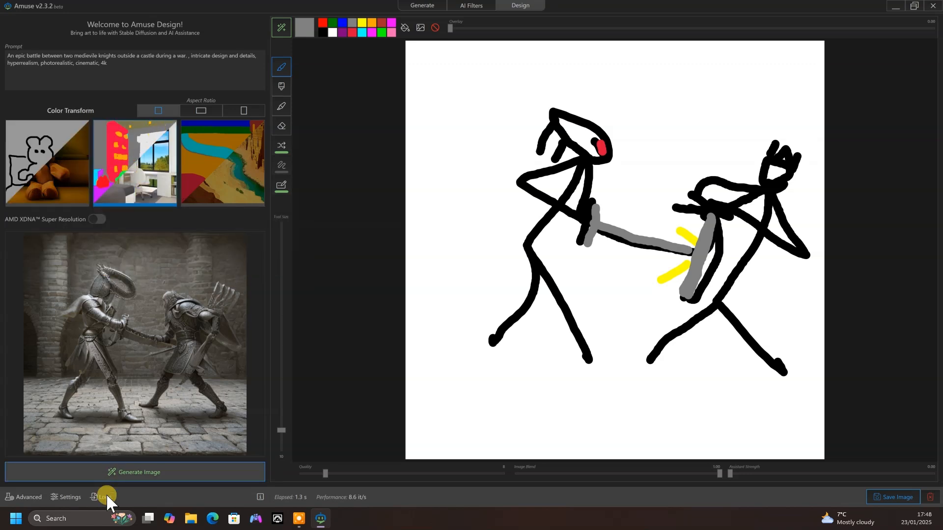
left_click(112, 470)
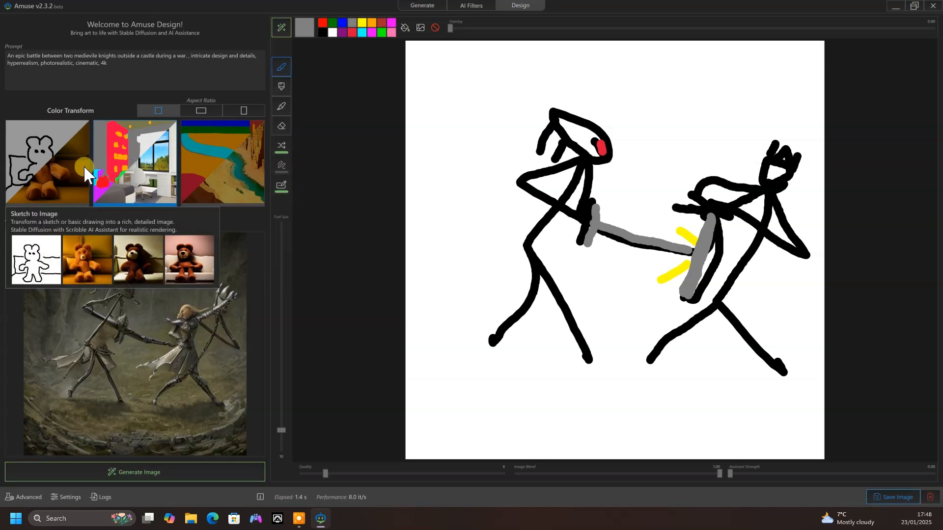
left_click(187, 469)
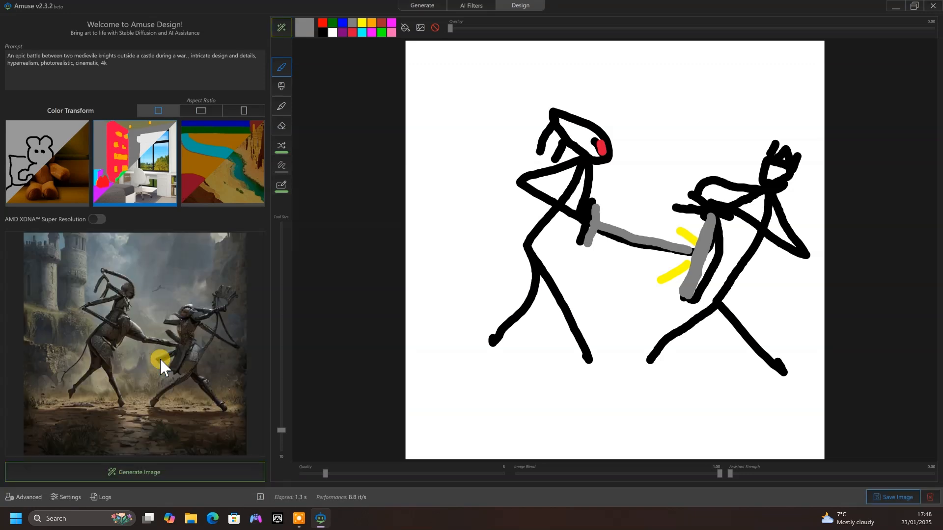
left_click(152, 465)
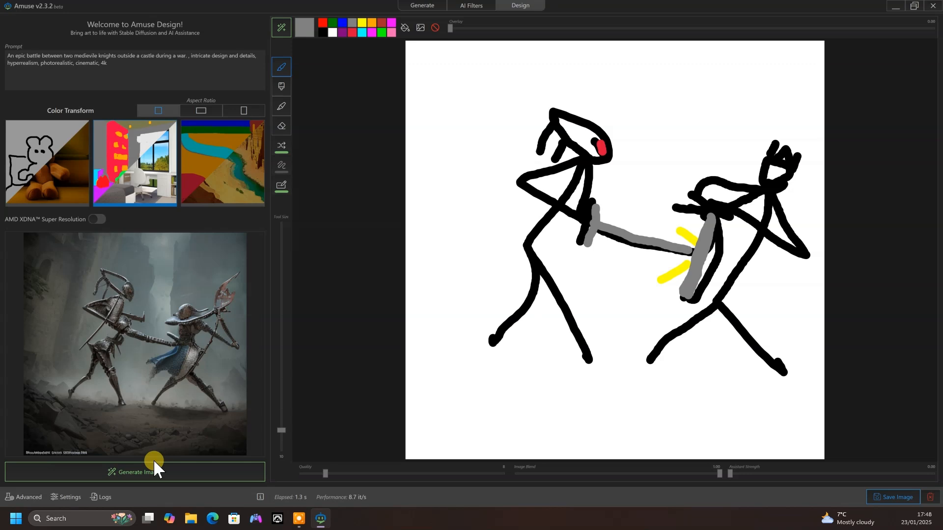
Generate one more Color Transform version of the knights image.
left_click(154, 460)
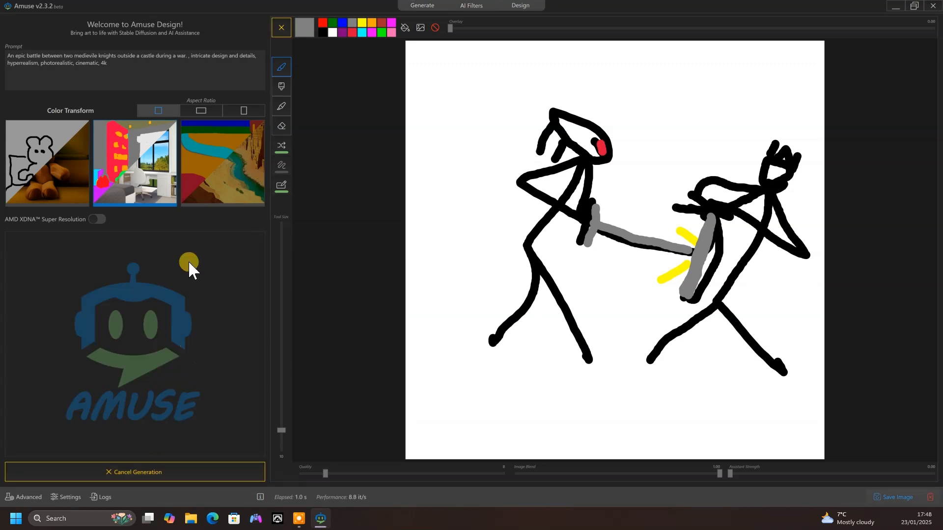
Change the design mode to AI Assisted Paint and generate the knights image repeatedly to get several versions.
left_click(245, 143)
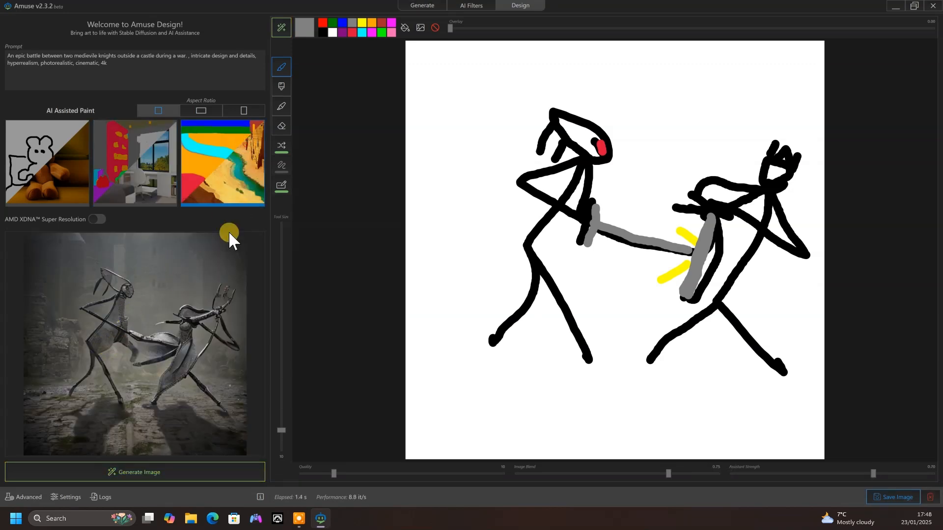
left_click(179, 464)
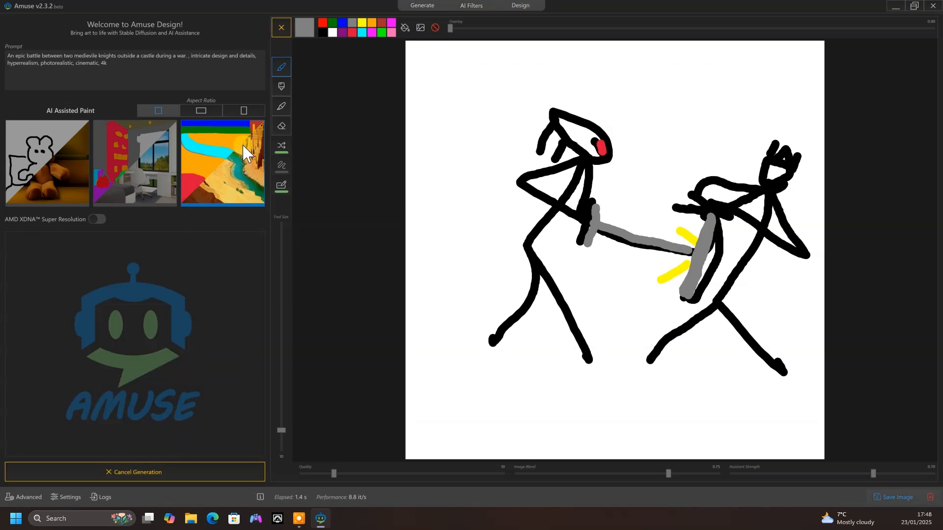
mouse_move(243, 147)
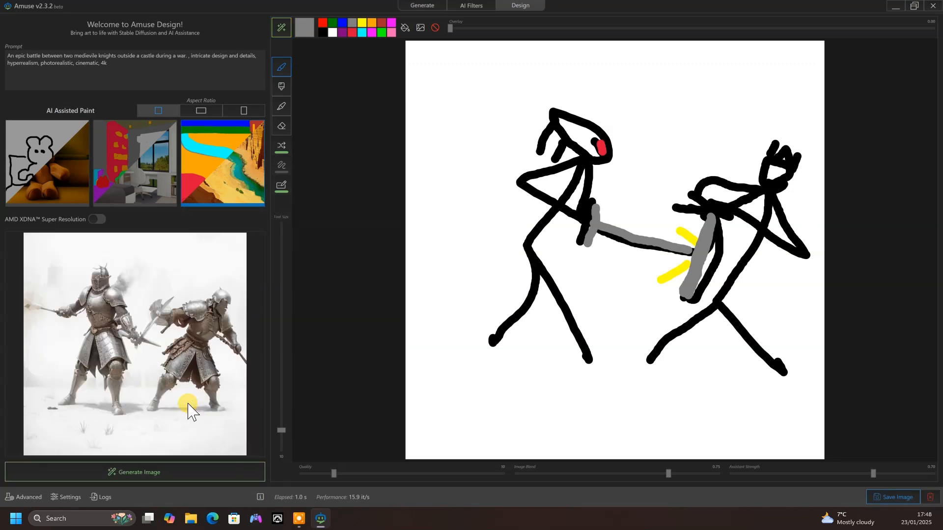
left_click(110, 474)
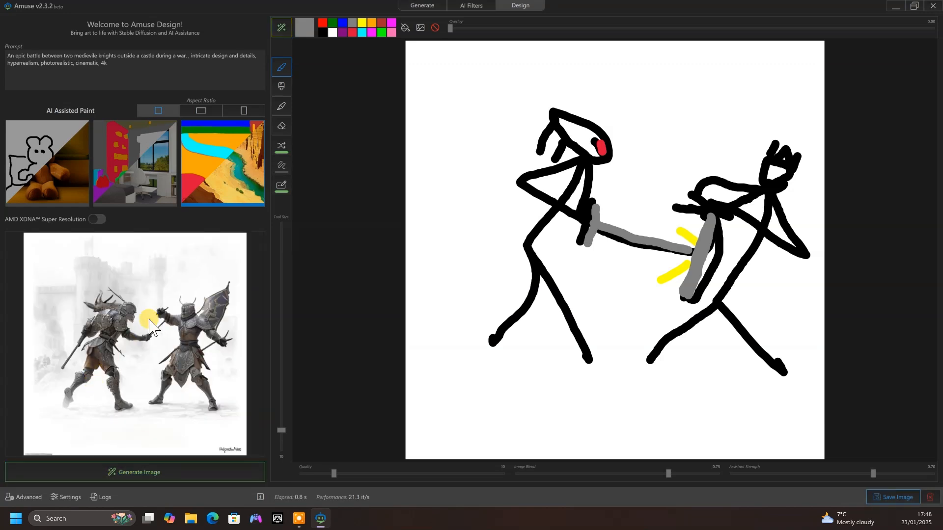
left_click(146, 472)
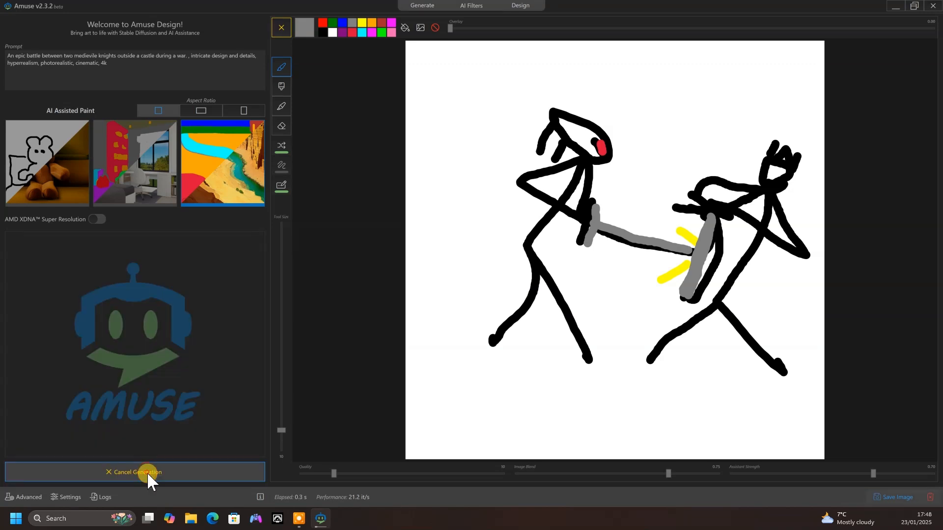
left_click(193, 471)
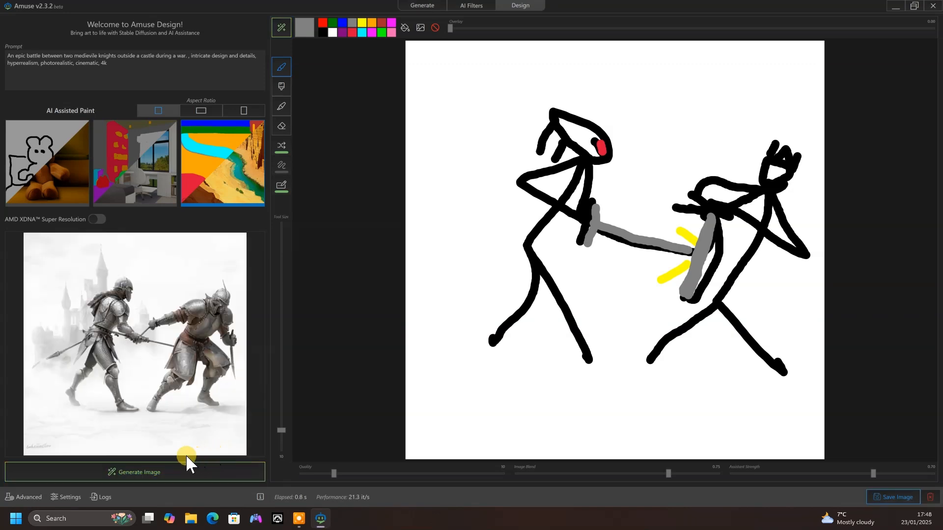
left_click(140, 474)
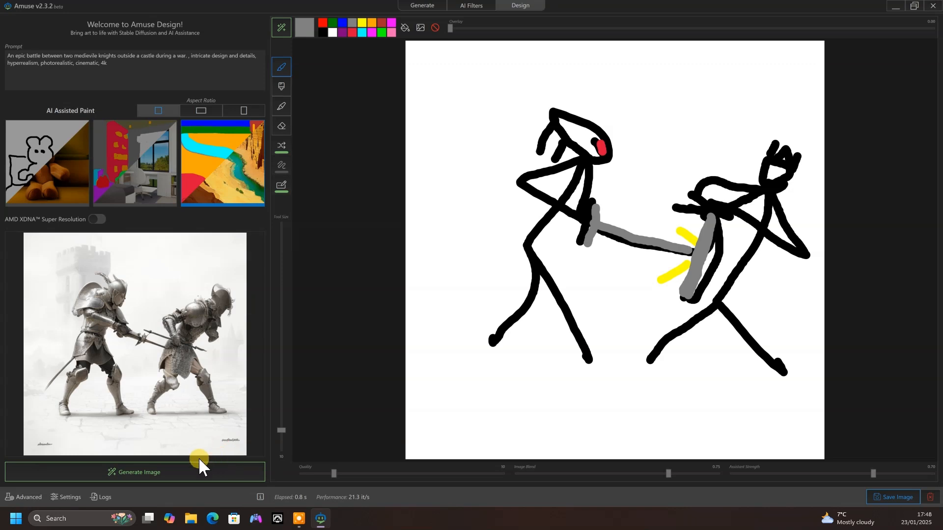
left_click(179, 468)
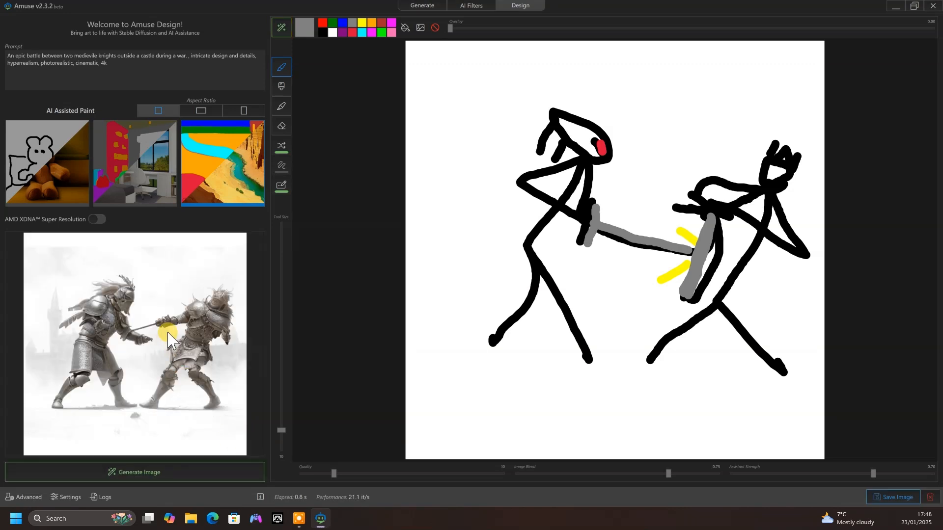
left_click(157, 471)
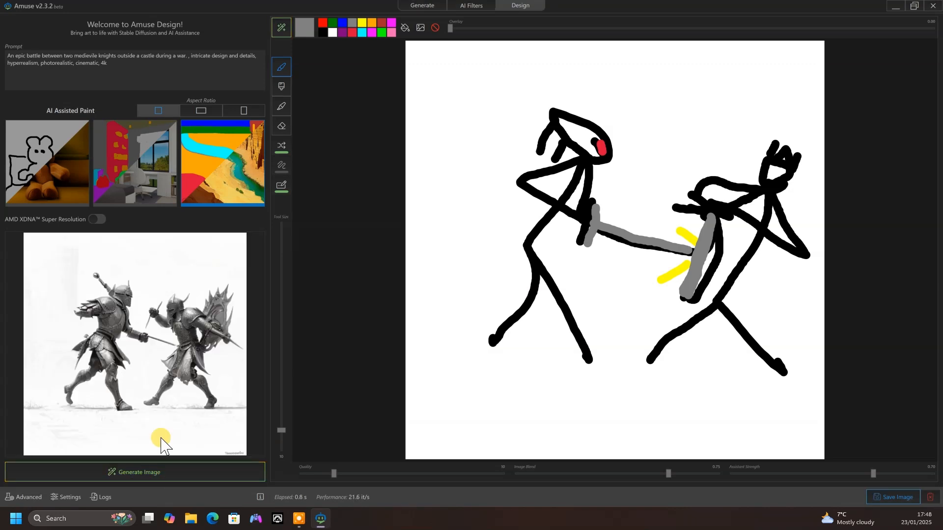
left_click(95, 474)
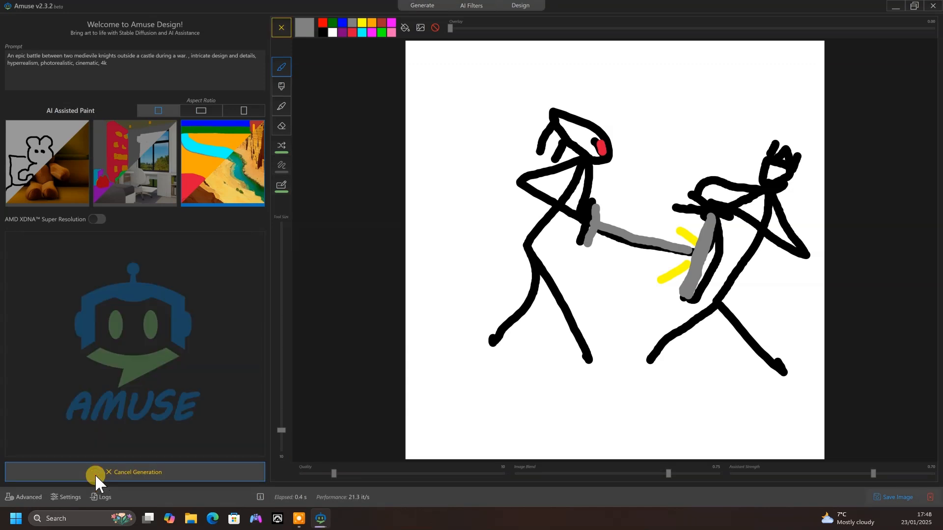
left_click(95, 473)
left_click(95, 474)
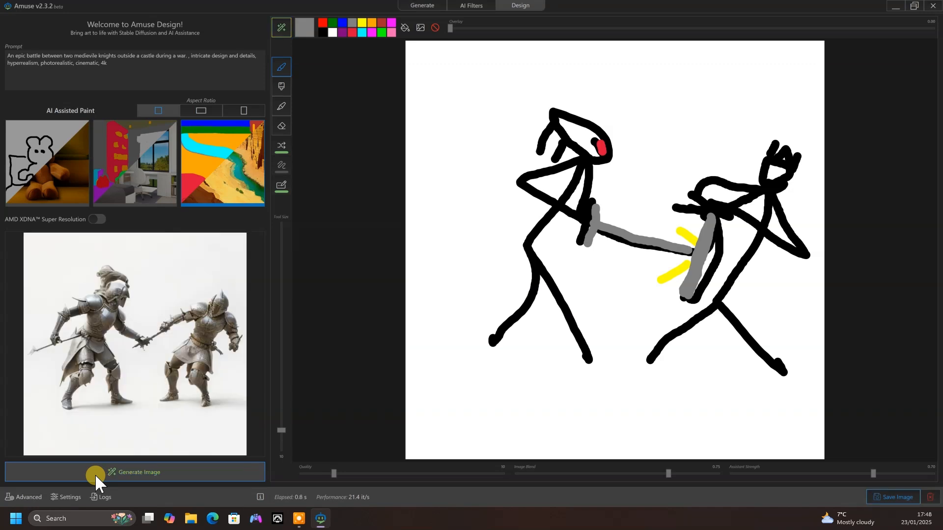
left_click(95, 473)
left_click(95, 473)
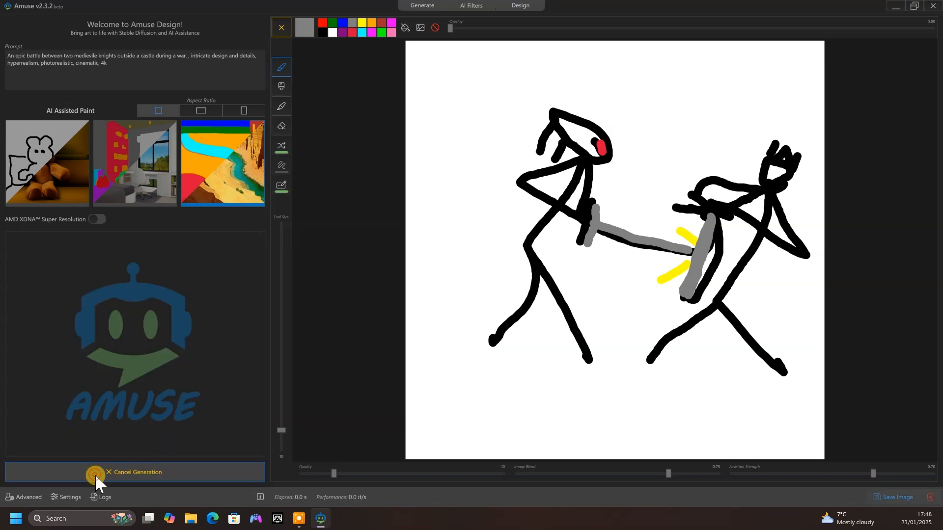
left_click(468, 8)
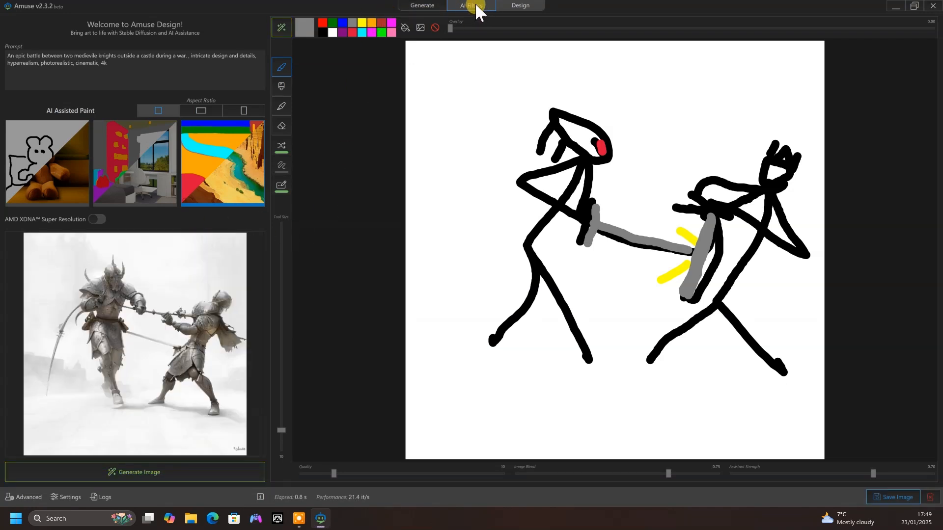
left_click(523, 6)
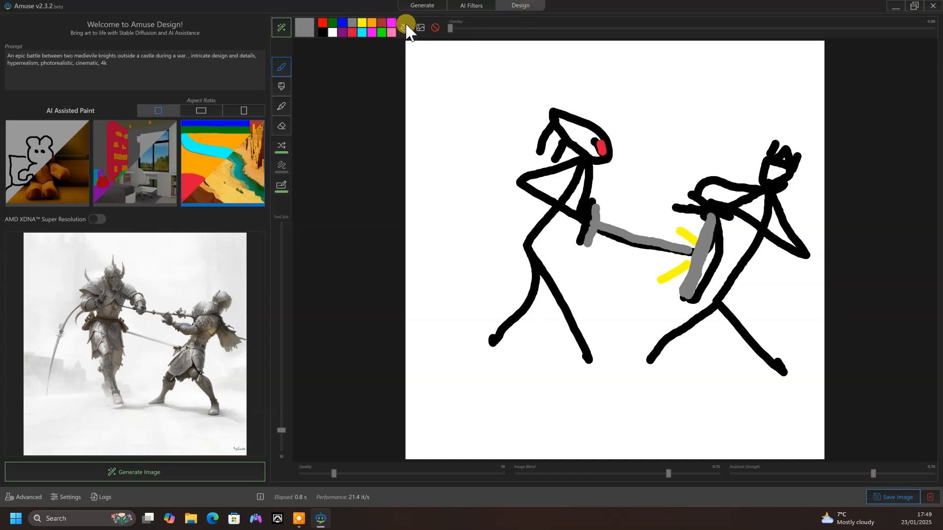
left_click(420, 28)
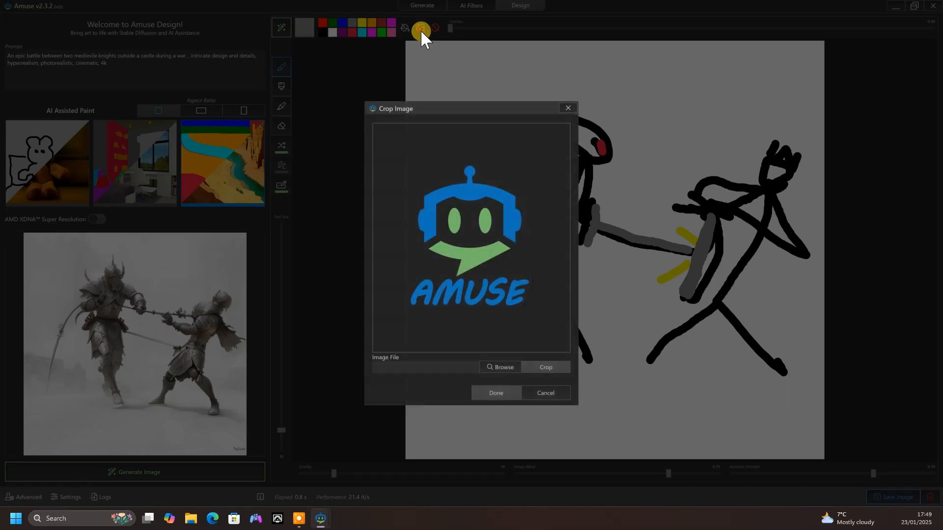
left_click(543, 393)
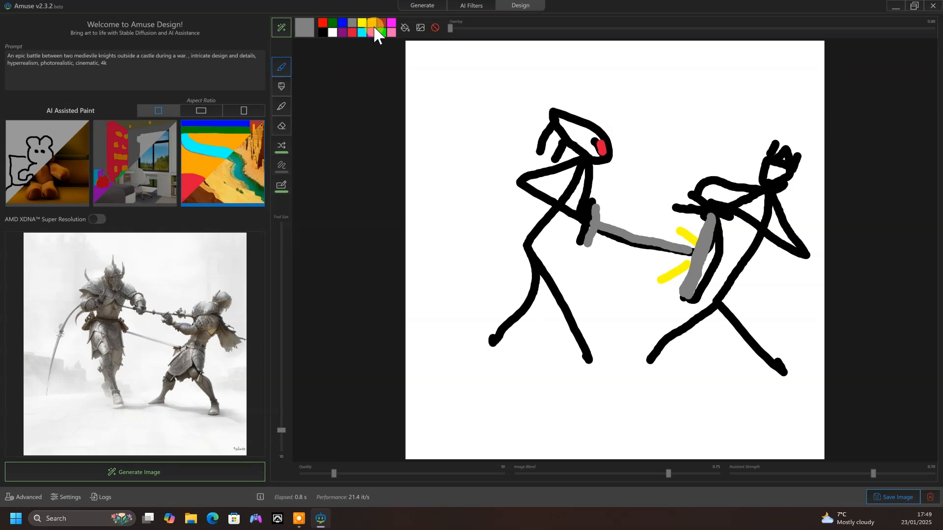
Start continuous live generation of the knights image from the sketch.
left_click(283, 25)
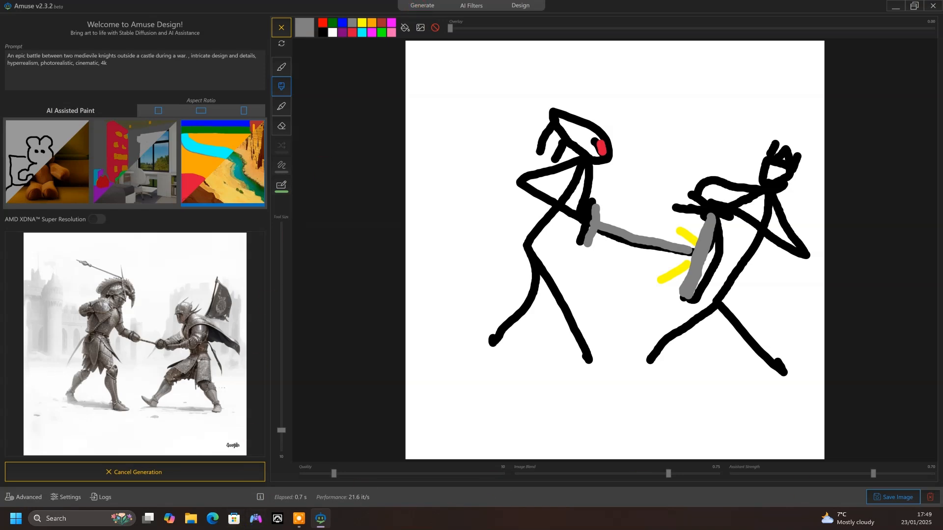
Copy the full knights battle prompt from Design mode.
left_click(414, 6)
left_click(32, 74)
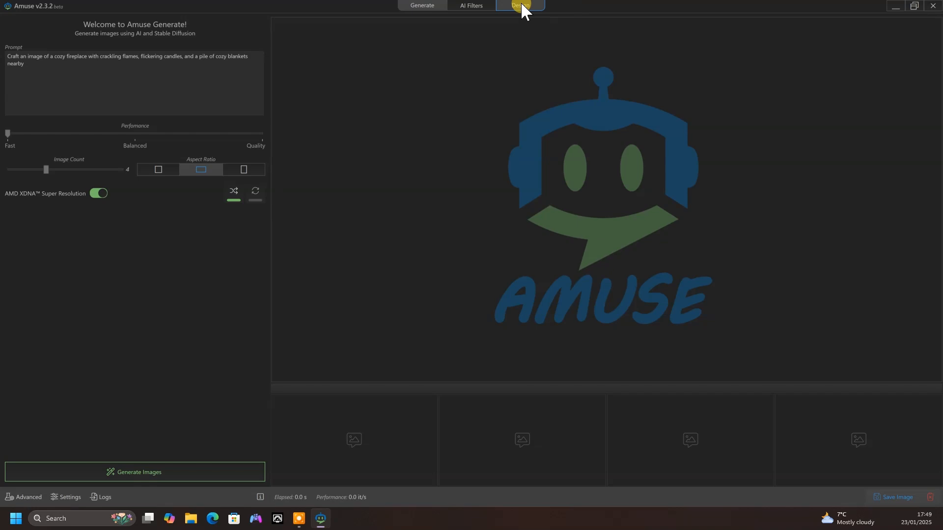
left_click(520, 7)
left_click(159, 70)
left_click_drag(95, 75, 2, 54)
key("ctrl+c")
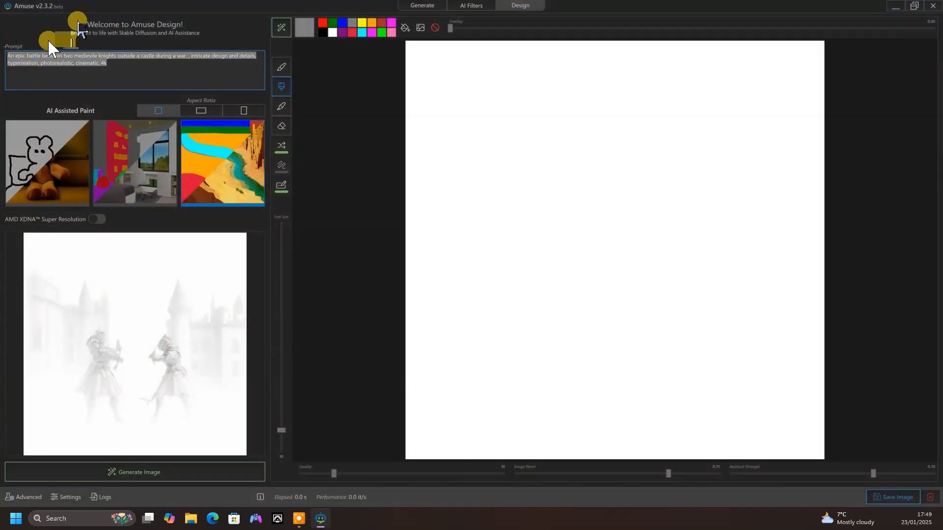
Paste the knights prompt into Generate mode, remove the leftover fireplace text and start generating the images.
left_click(402, 6)
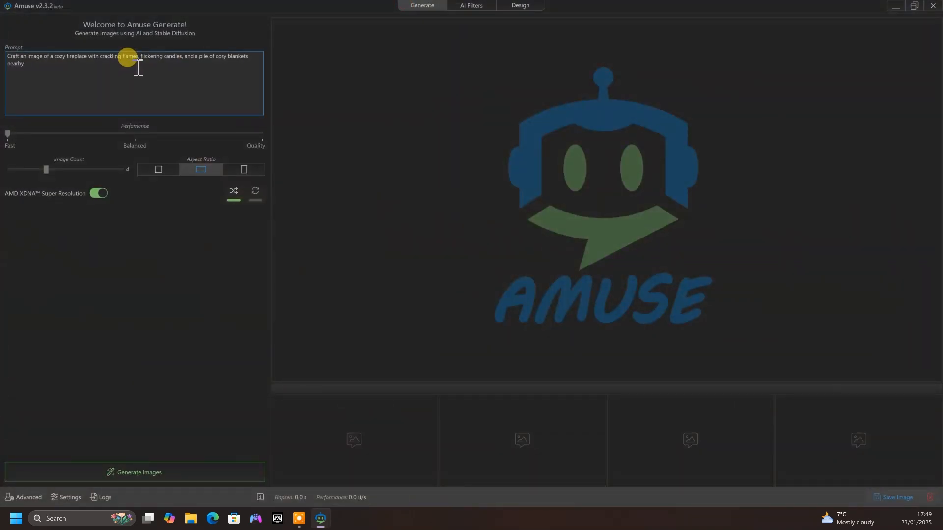
left_click_drag(137, 64, 2, 12)
key("ctrl+v")
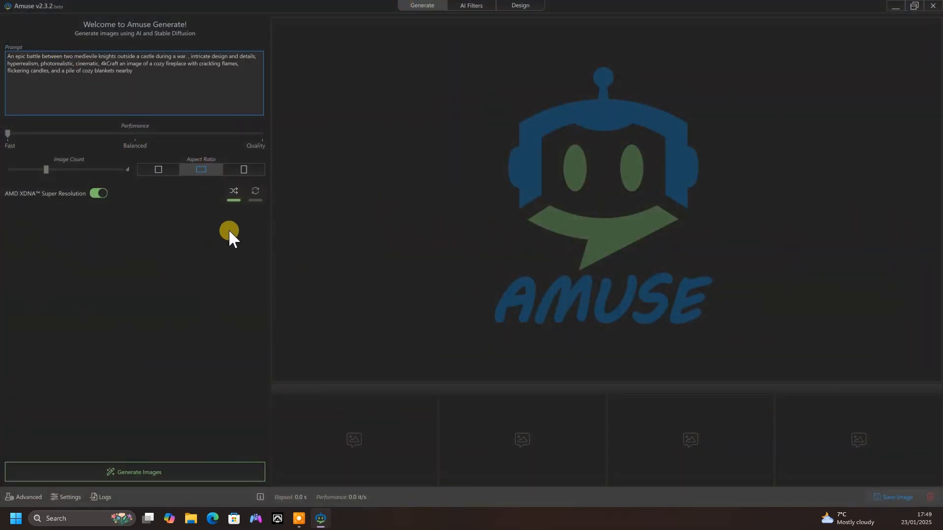
left_click_drag(117, 84, 101, 64)
key("Delete")
left_click(187, 472)
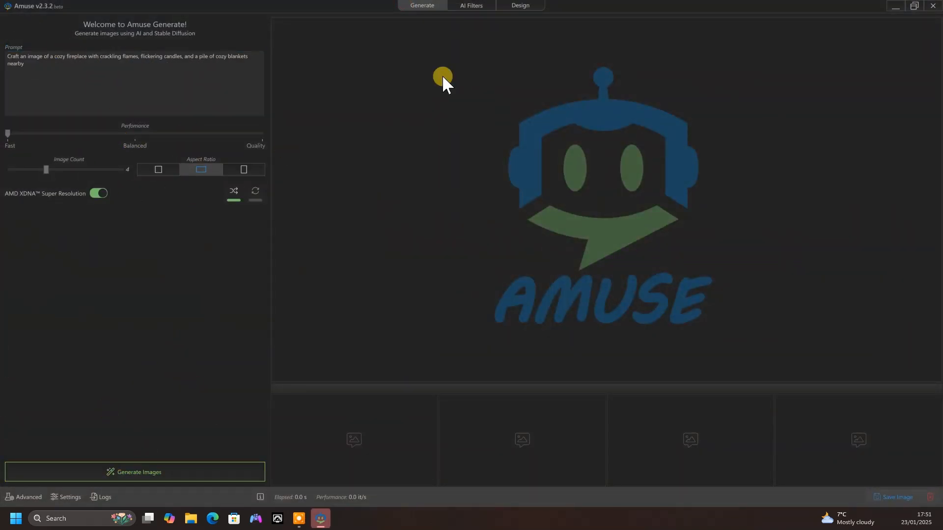
Replace the fireplace prompt in Generate mode with the copied knights battle prompt.
left_click(523, 7)
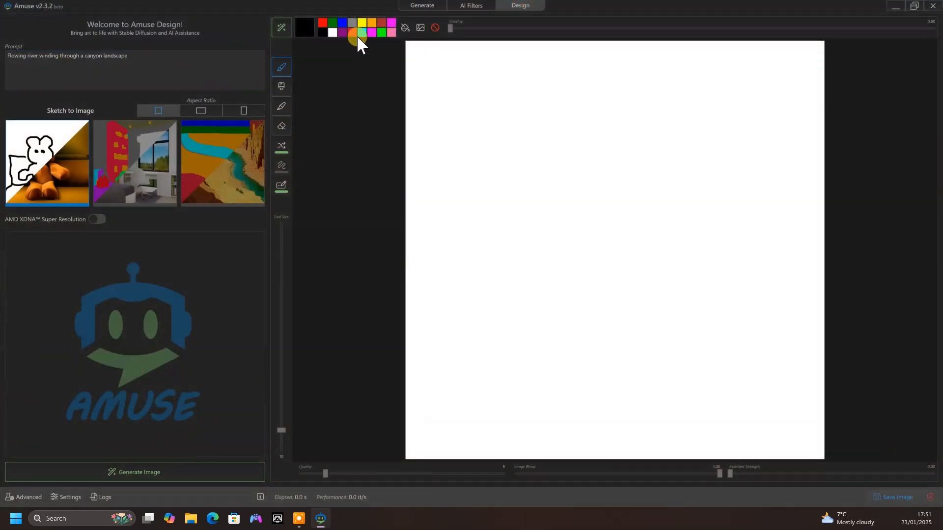
left_click(424, 5)
left_click_drag(90, 70, 2, 50)
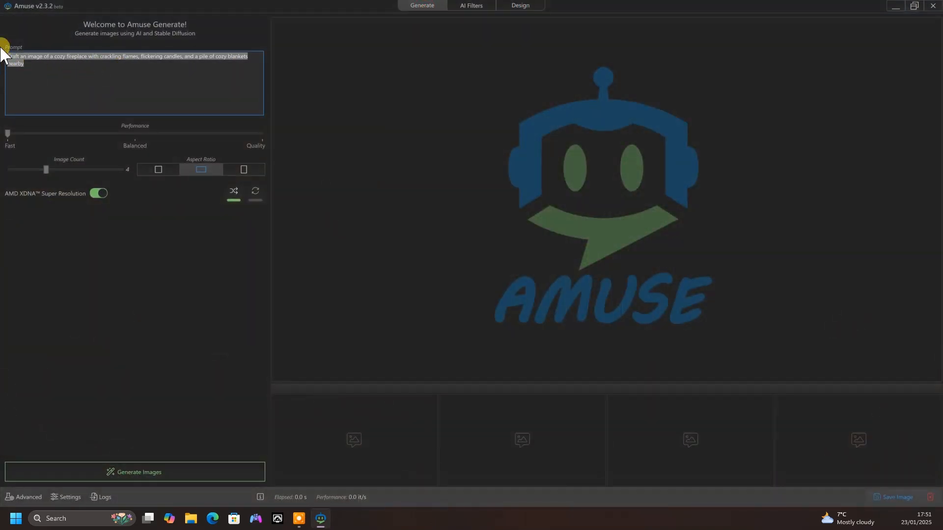
key("Delete")
key("ctrl+v")
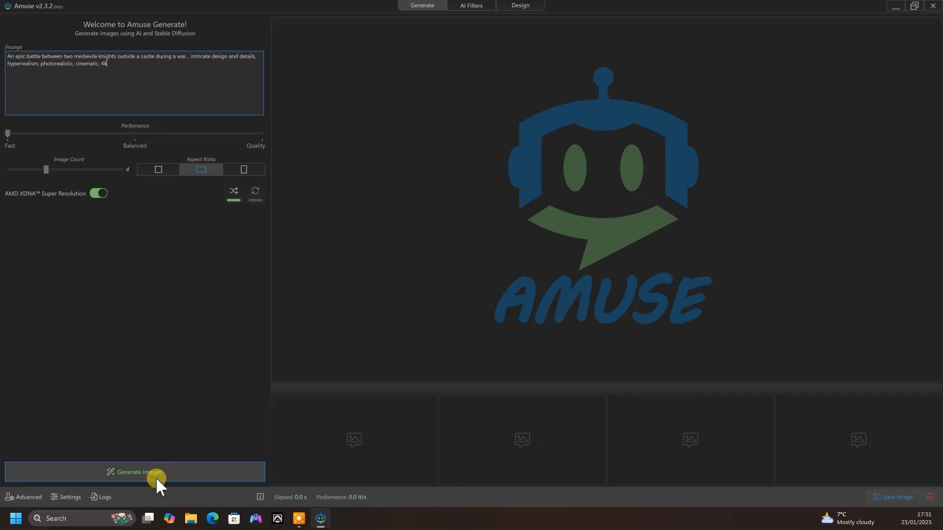
Set the performance to Quality and generate the four knights images.
left_click(91, 136)
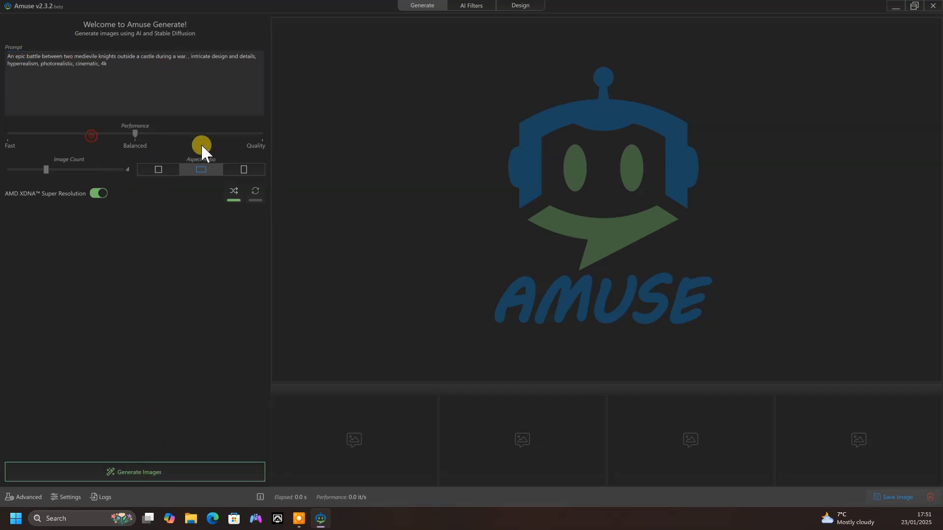
left_click(252, 133)
left_click(166, 472)
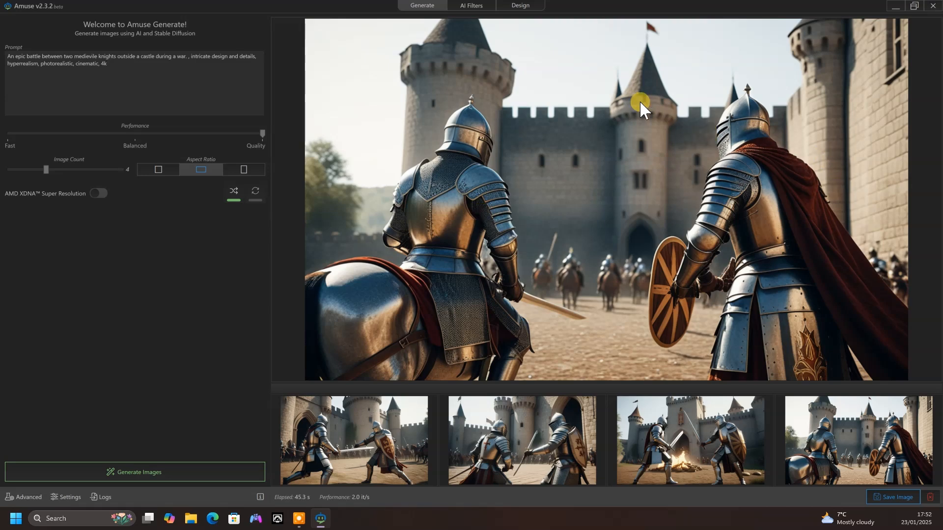
left_click(473, 6)
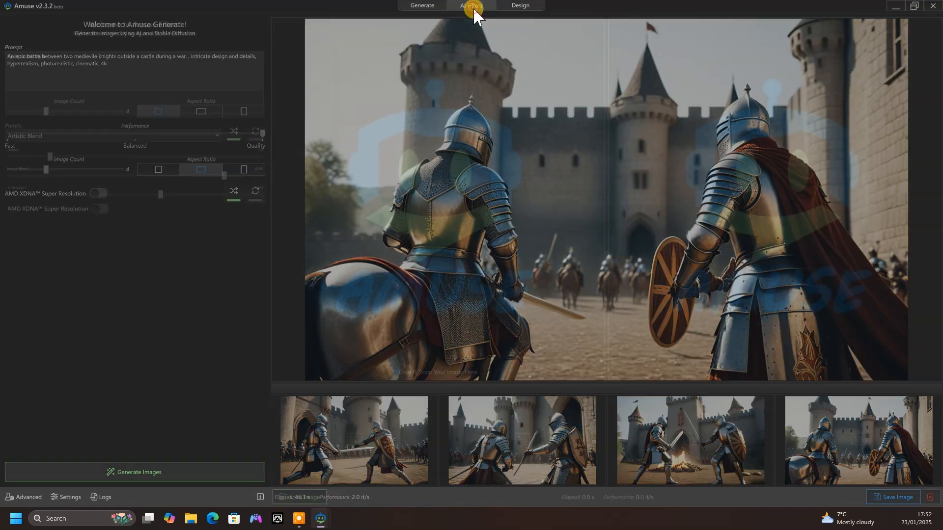
left_click(509, 5)
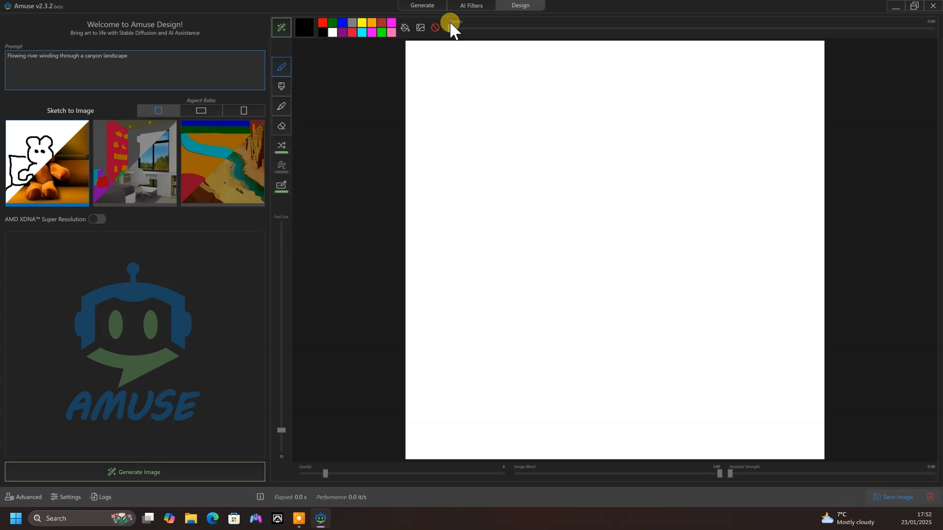
left_click(467, 7)
left_click(436, 6)
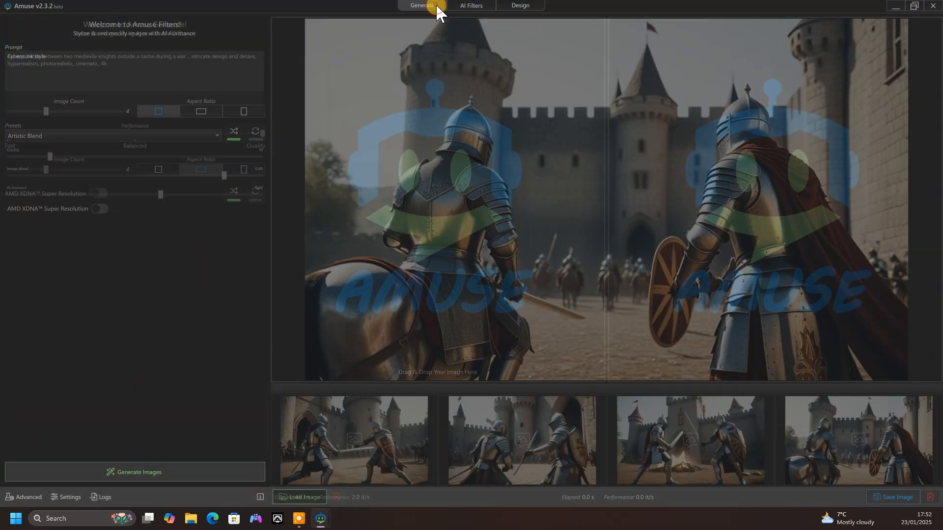